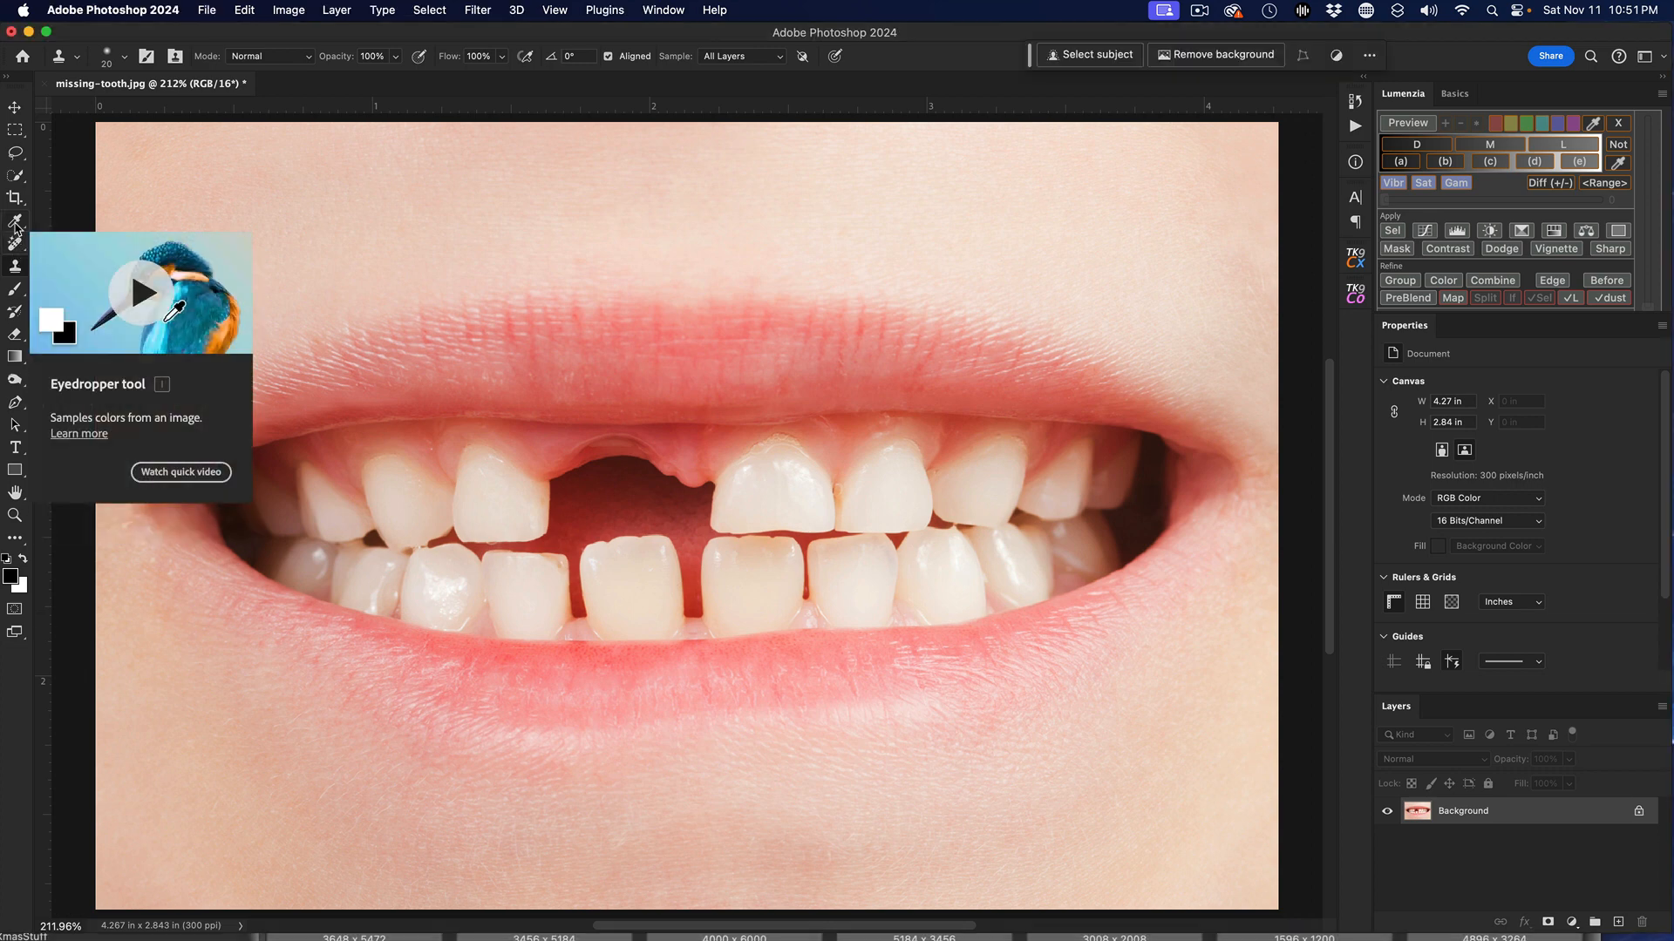
# Step: Select the upper front tooth beside the gap with Quick Selection and paste a copy of it onto a new layer
pyautogui.click(14, 178)
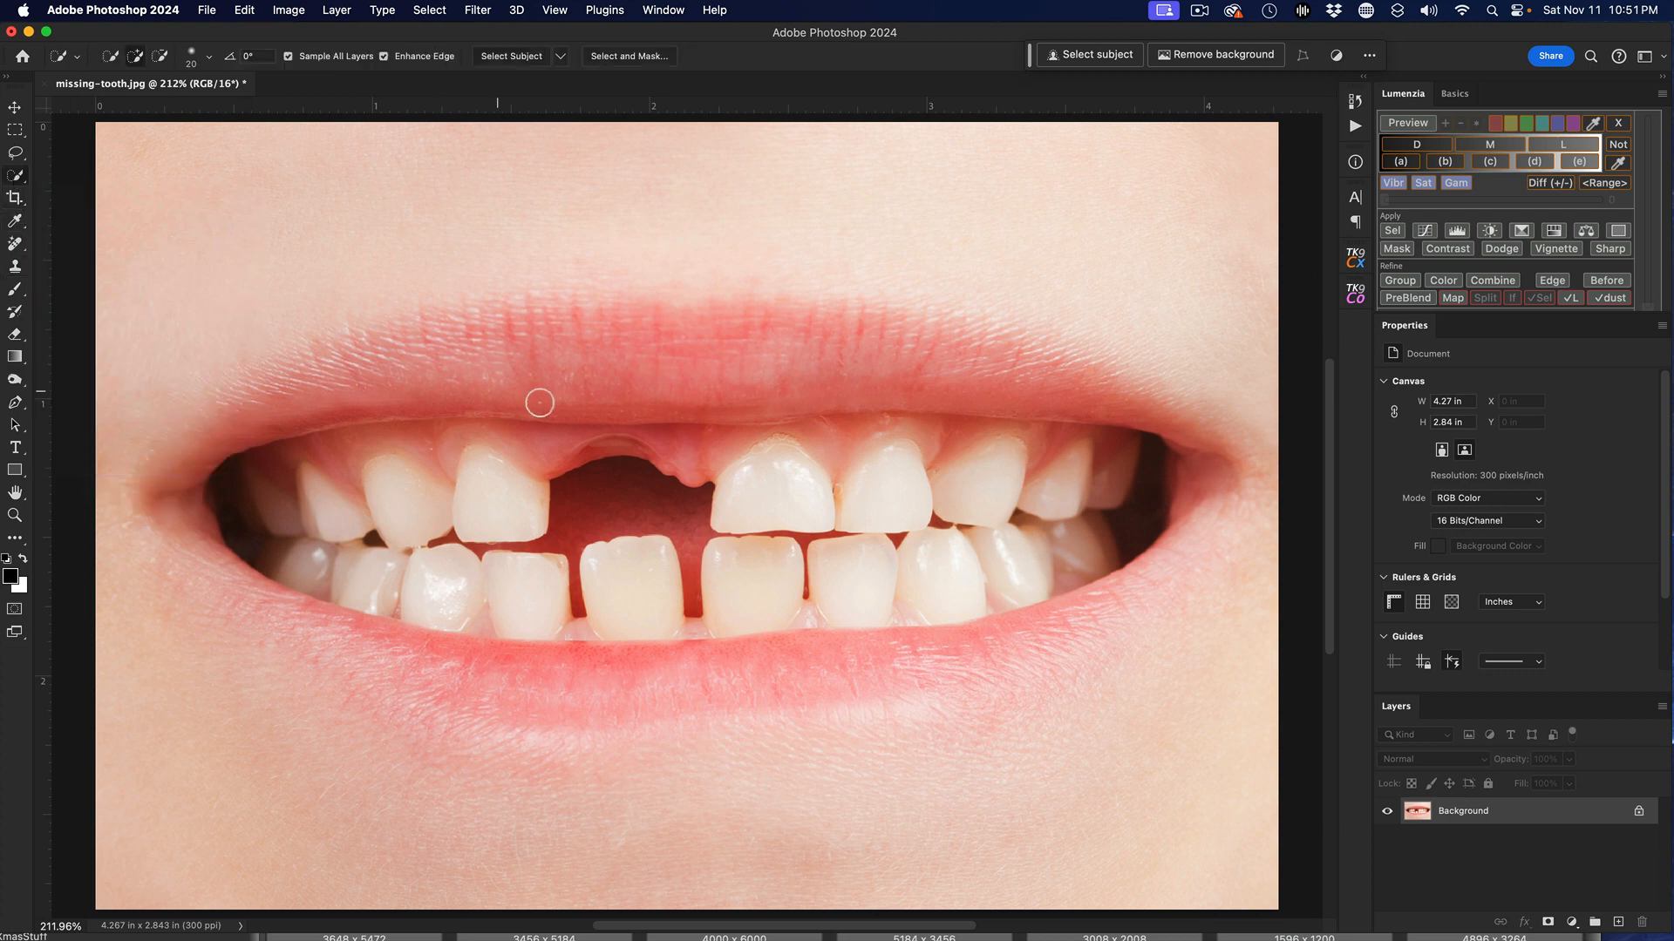
pyautogui.click(741, 497)
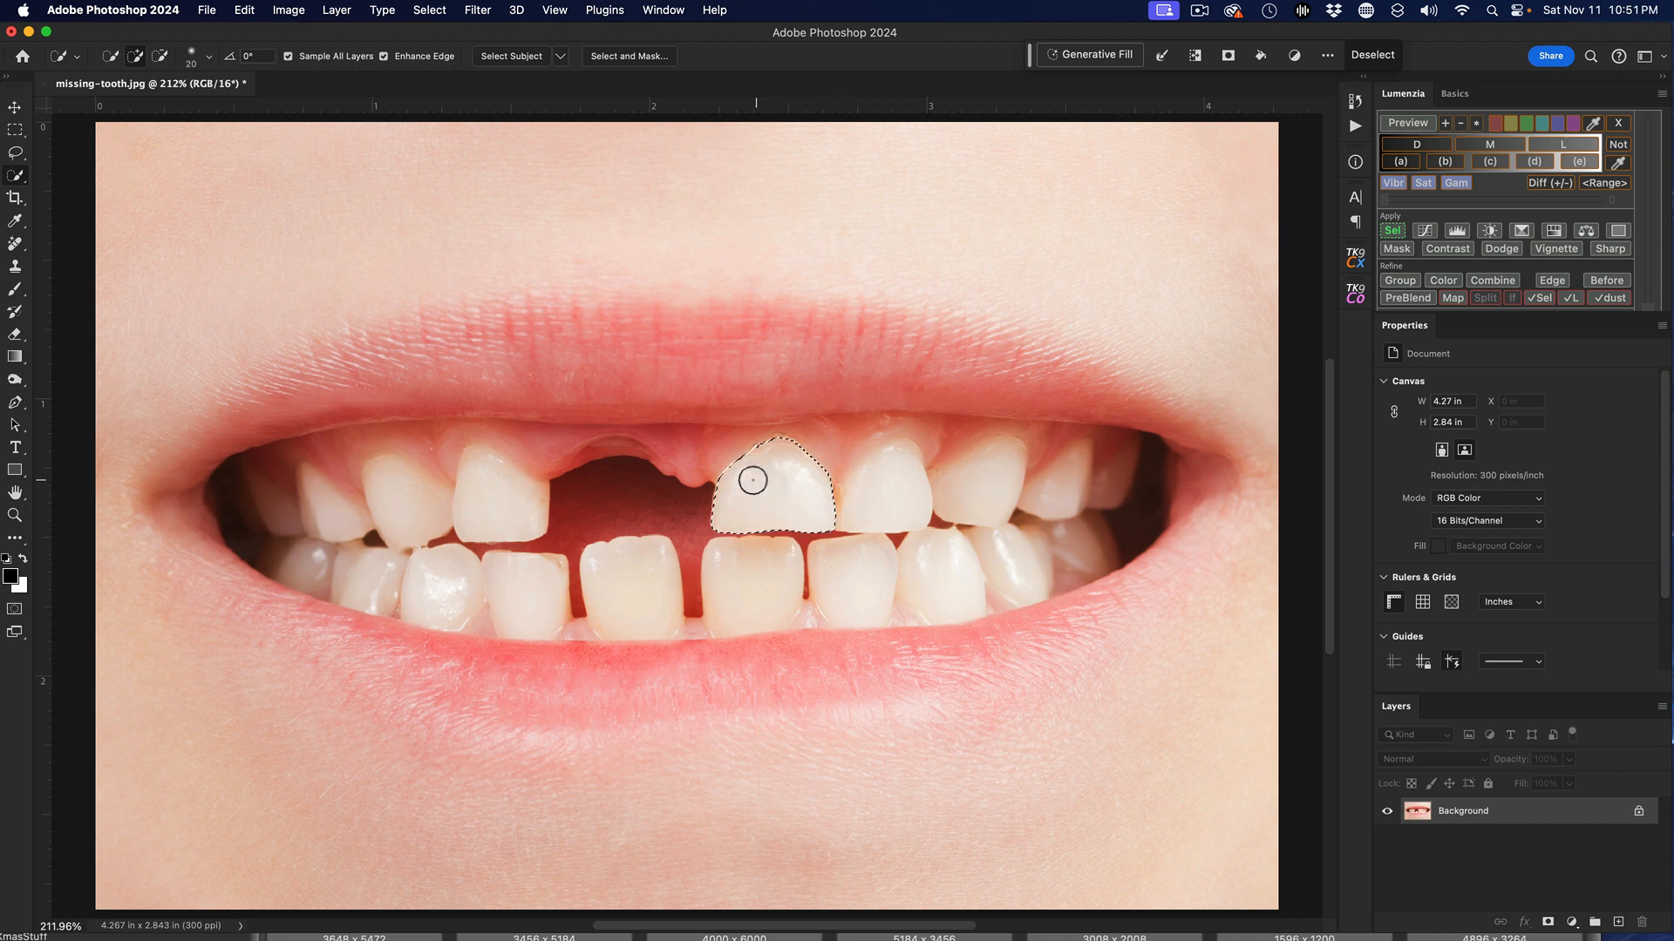
pyautogui.click(244, 9)
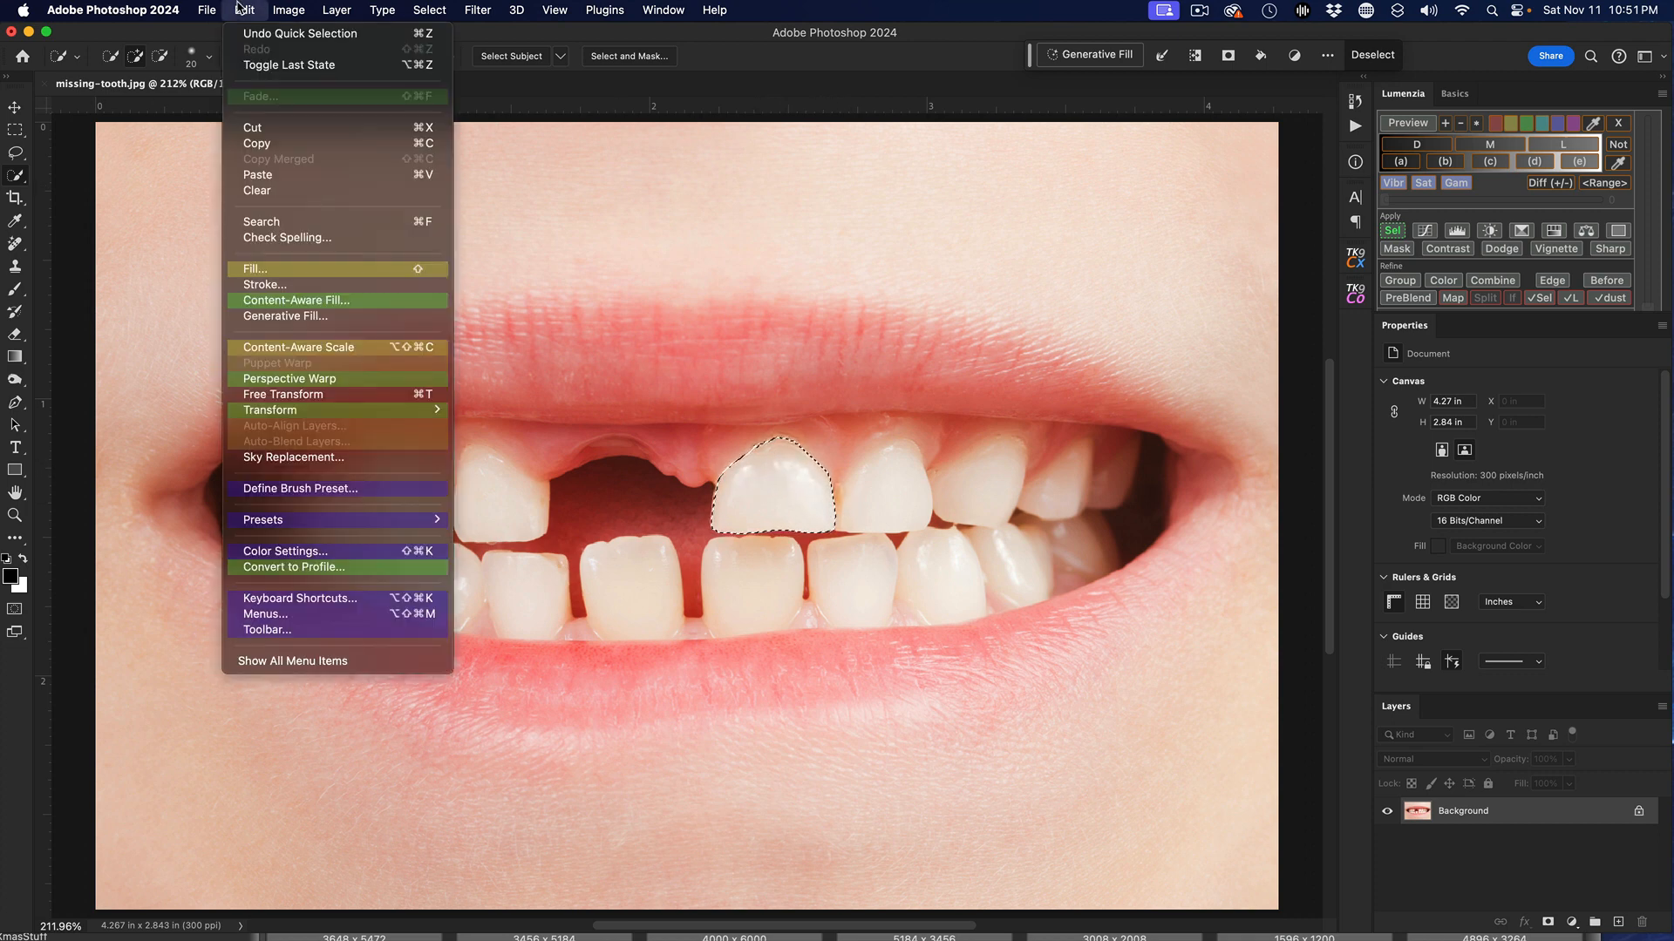
pyautogui.click(279, 143)
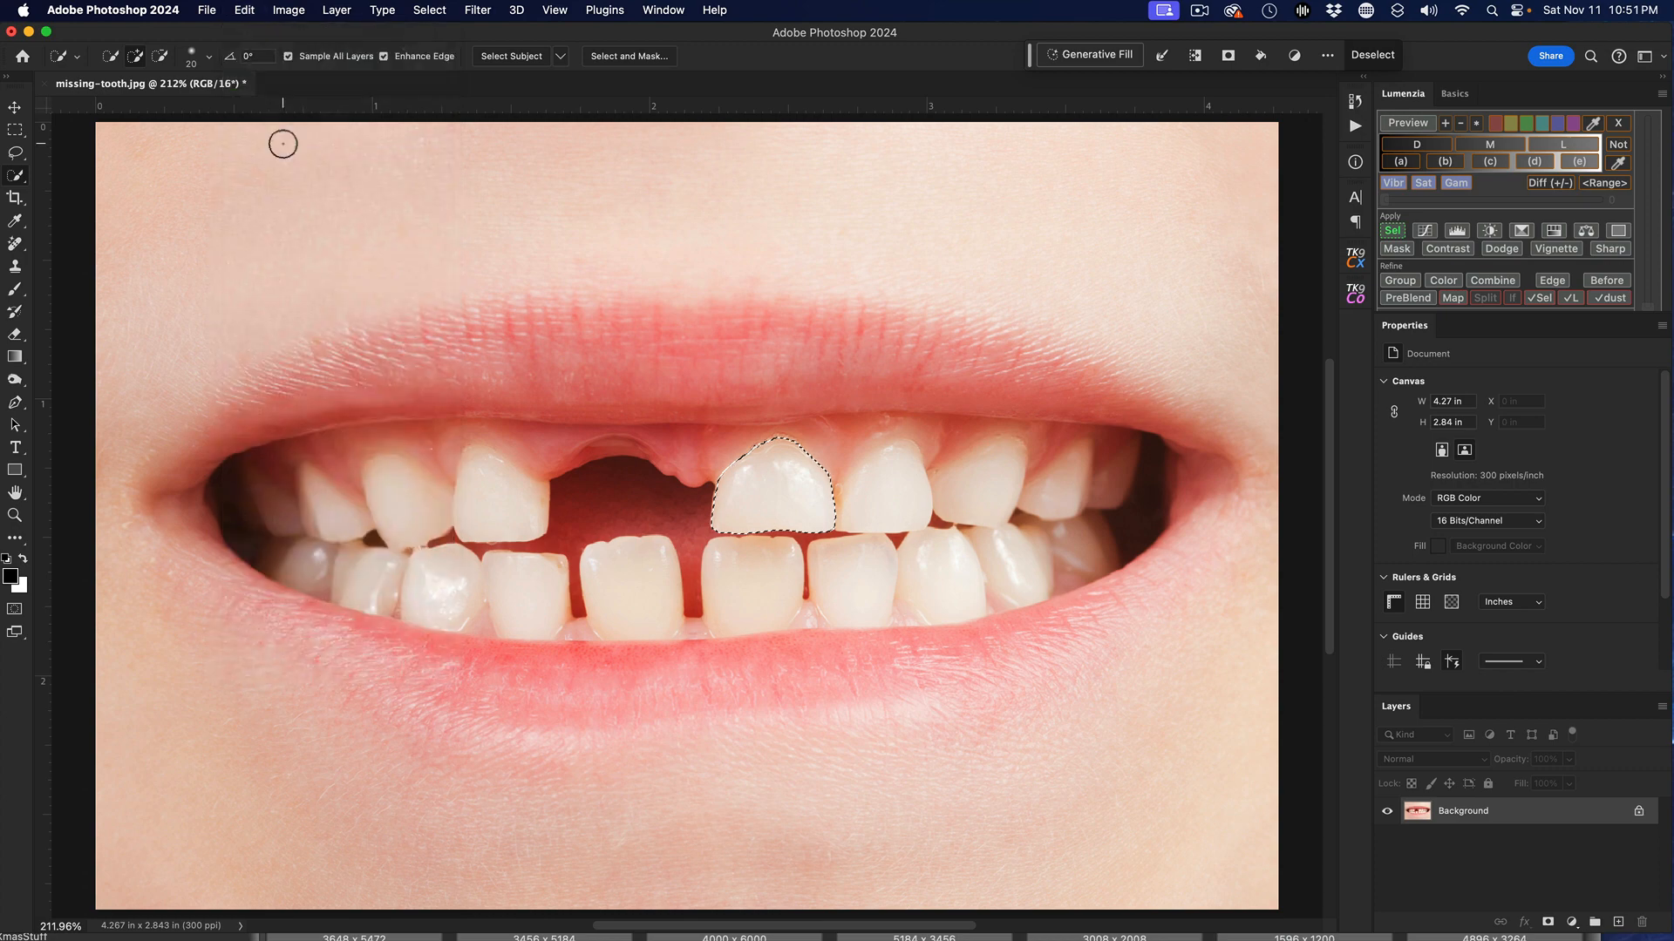
pyautogui.click(251, 10)
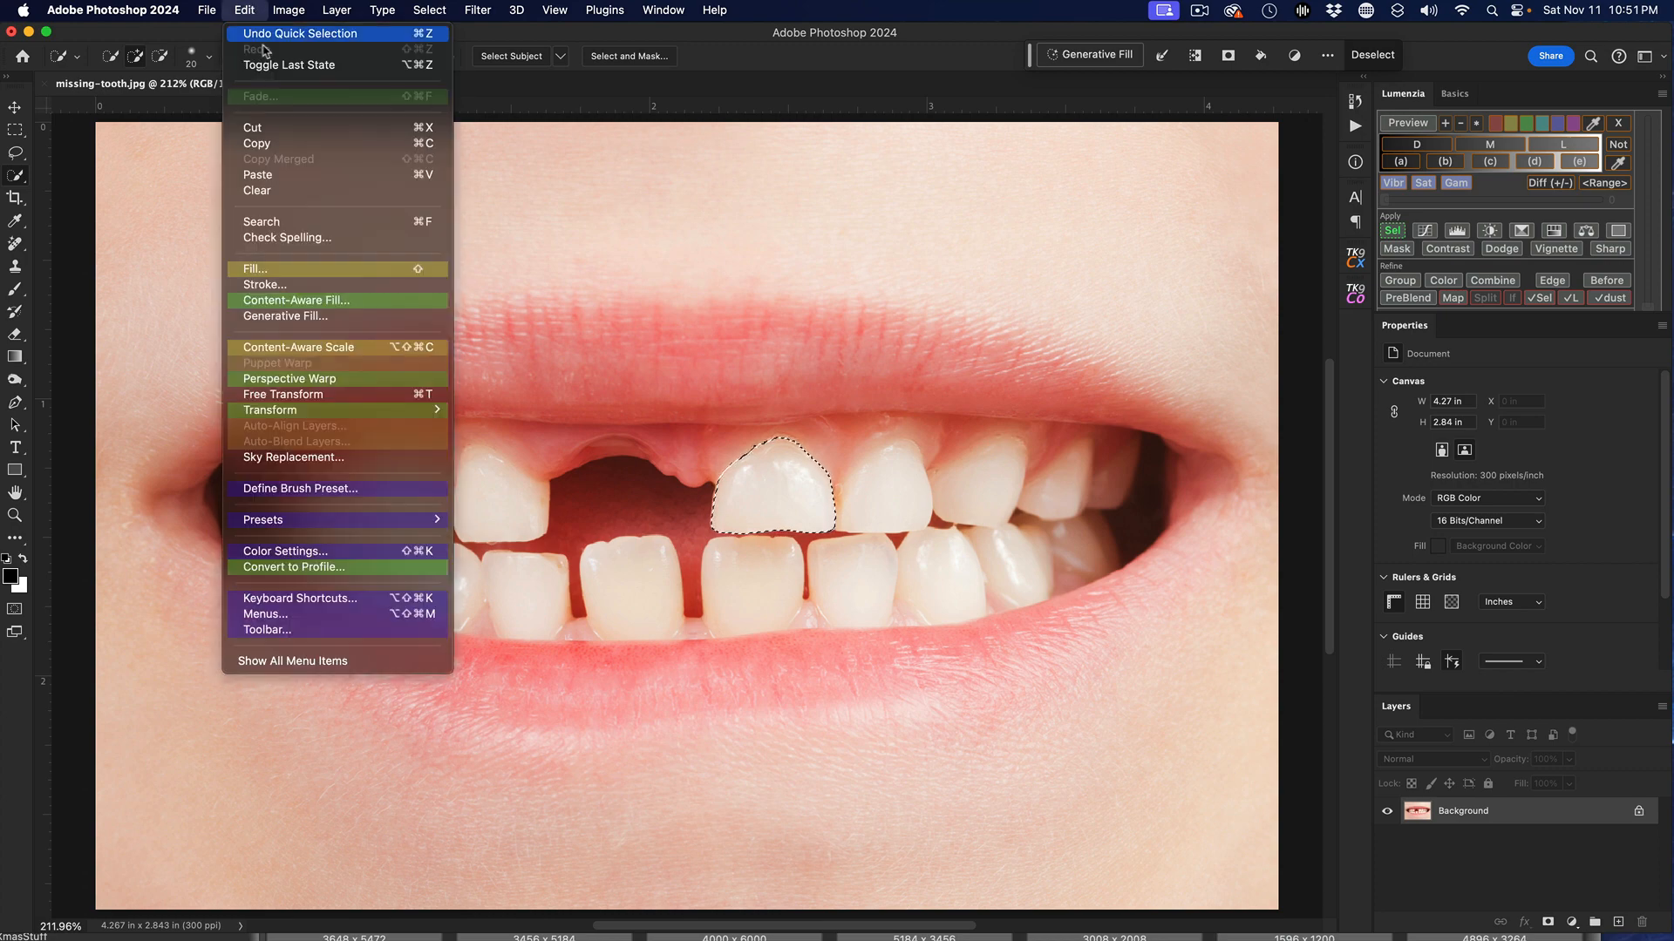
pyautogui.click(314, 173)
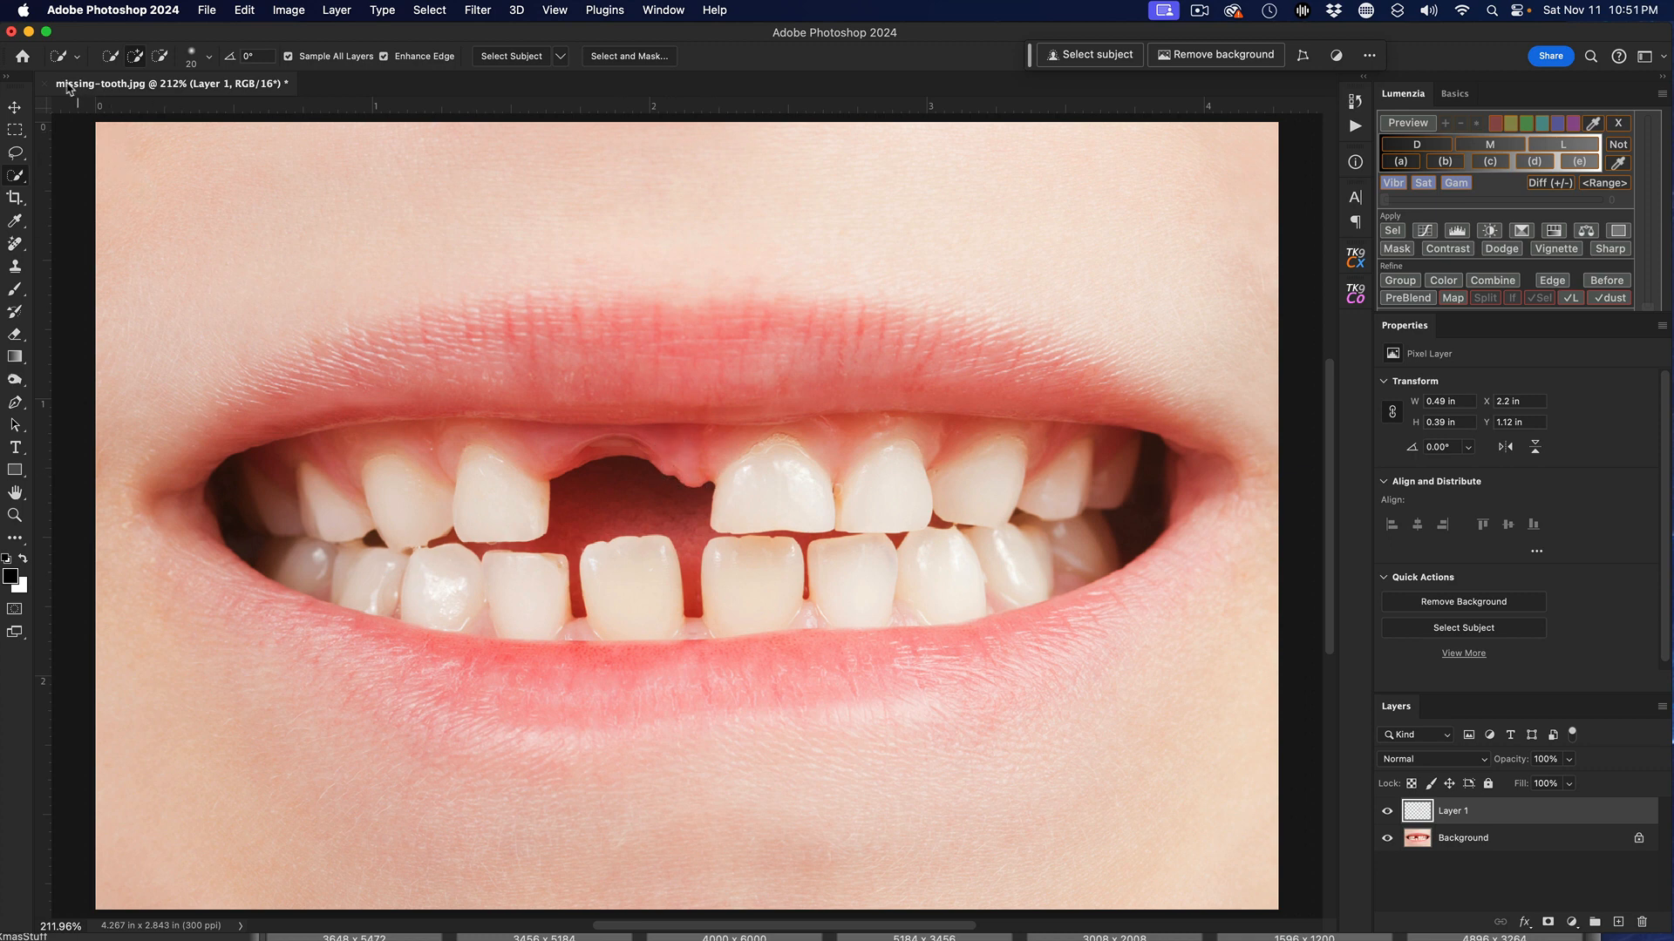
# Step: Move the copied tooth into the gap so it lines up with the neighbouring upper front tooth
pyautogui.click(15, 107)
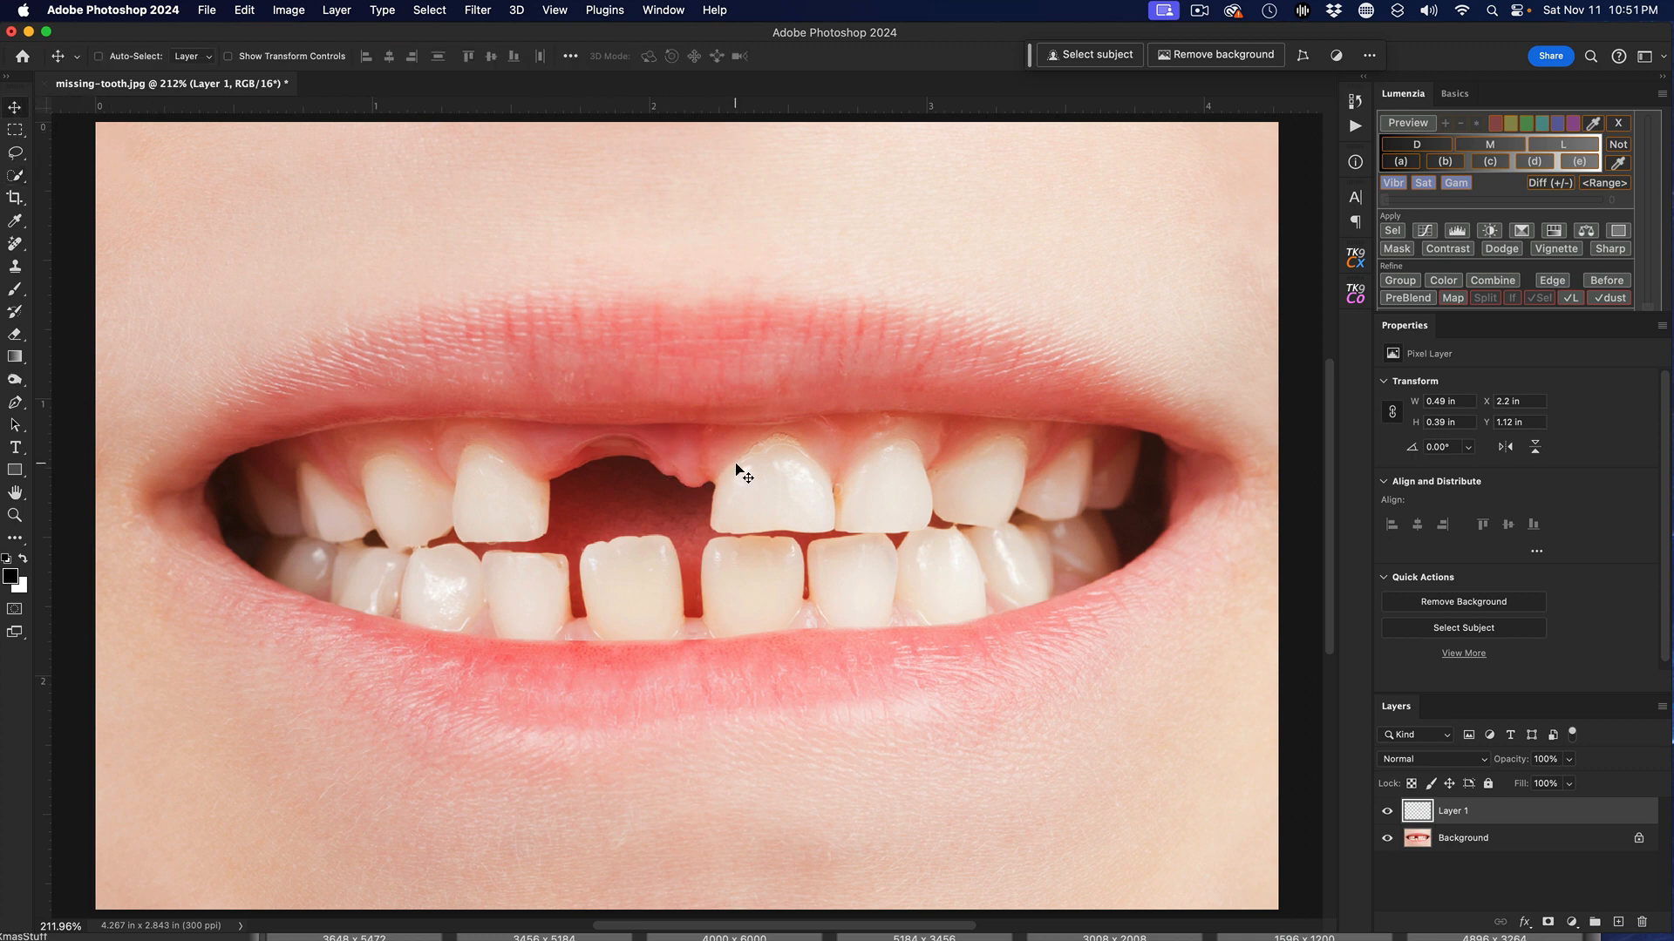
pyautogui.moveTo(758, 474); pyautogui.dragTo(630, 479)
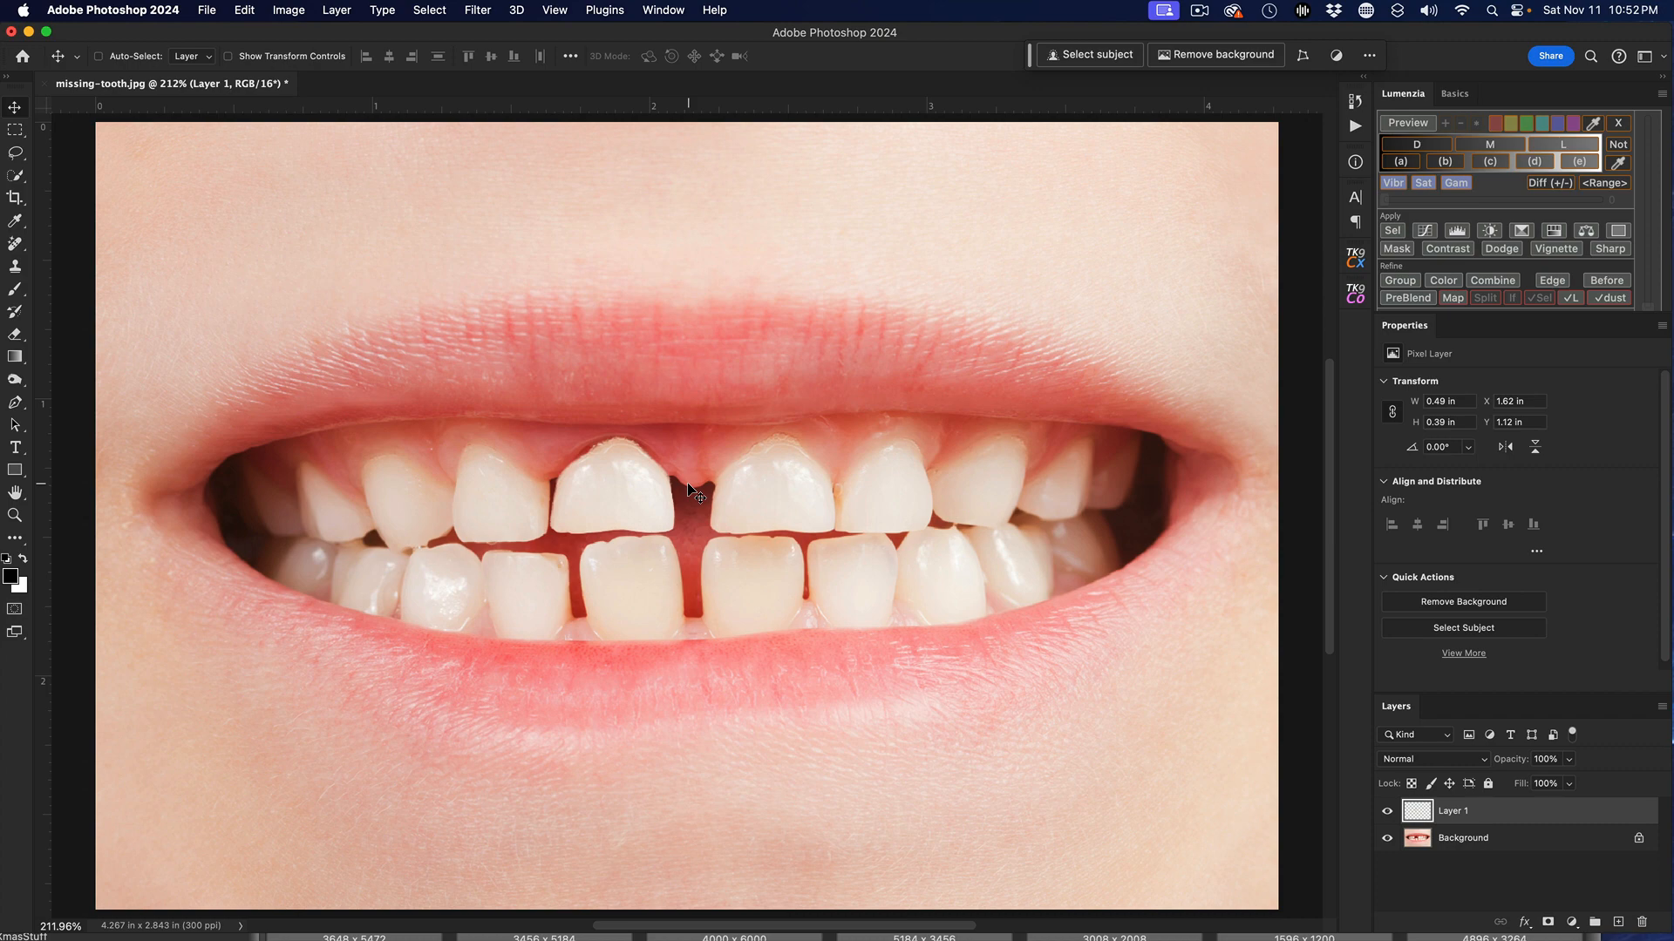
# Step: Clone gum texture over the dark gap around the upper edge of the copied tooth with the Clone Stamp
pyautogui.scroll(3, 751, 460)
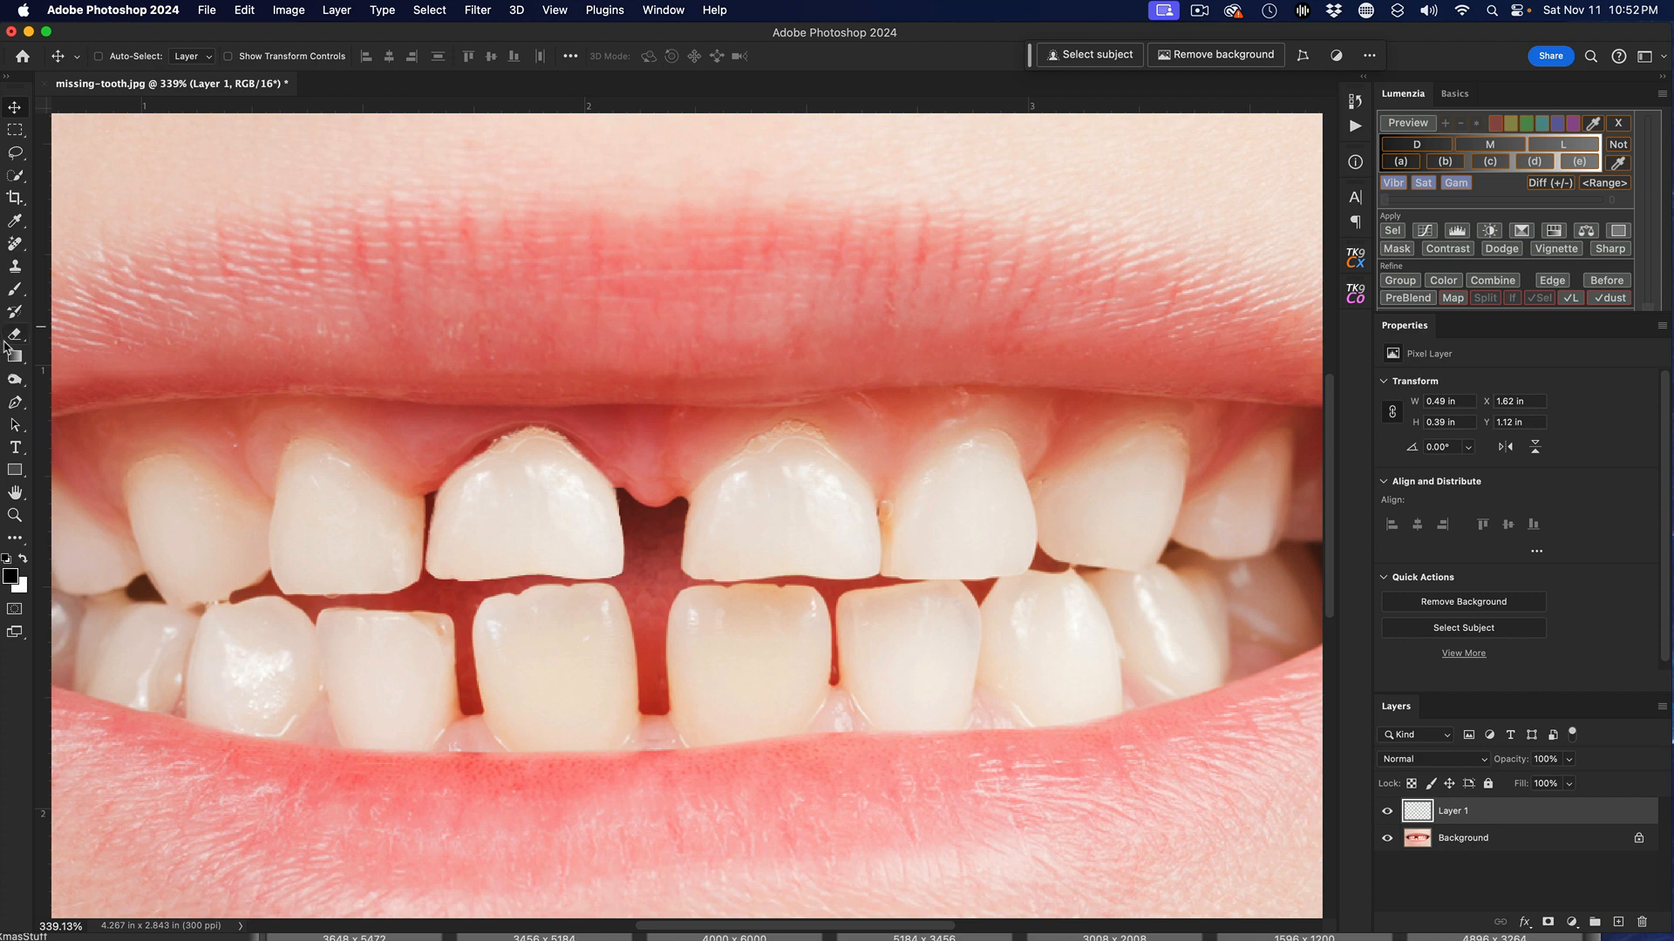
pyautogui.click(15, 268)
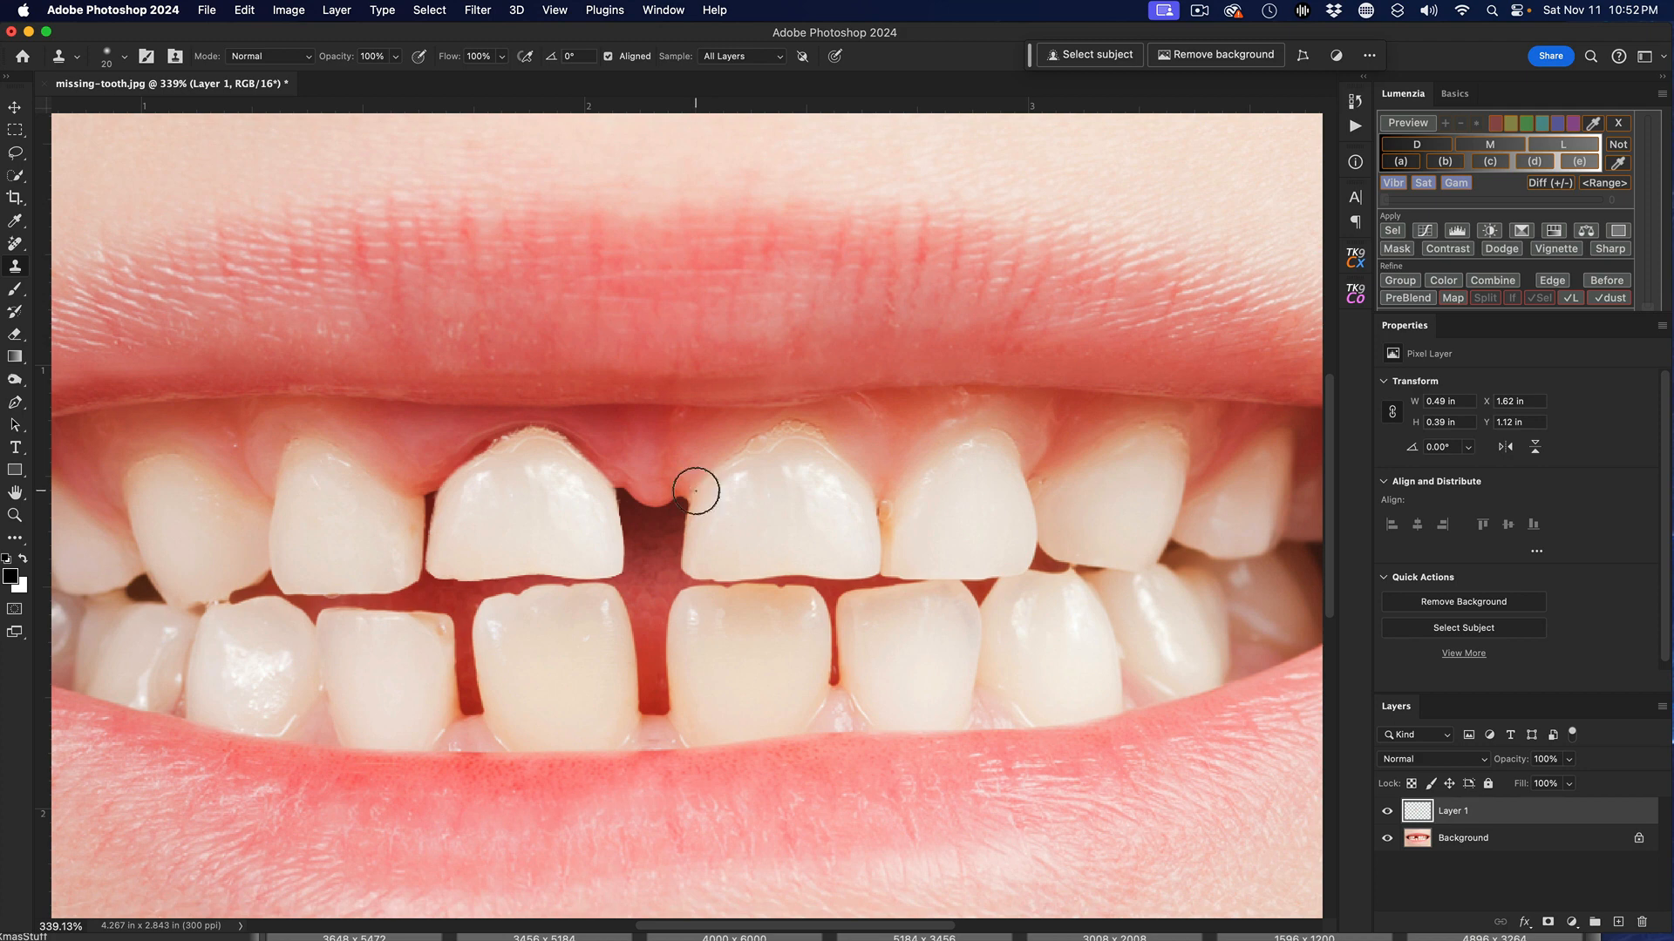
pyautogui.click(453, 471)
pyautogui.moveTo(453, 471)
pyautogui.mouseDown()
pyautogui.moveTo(528, 432)
pyautogui.moveTo(622, 487)
pyautogui.mouseUp()
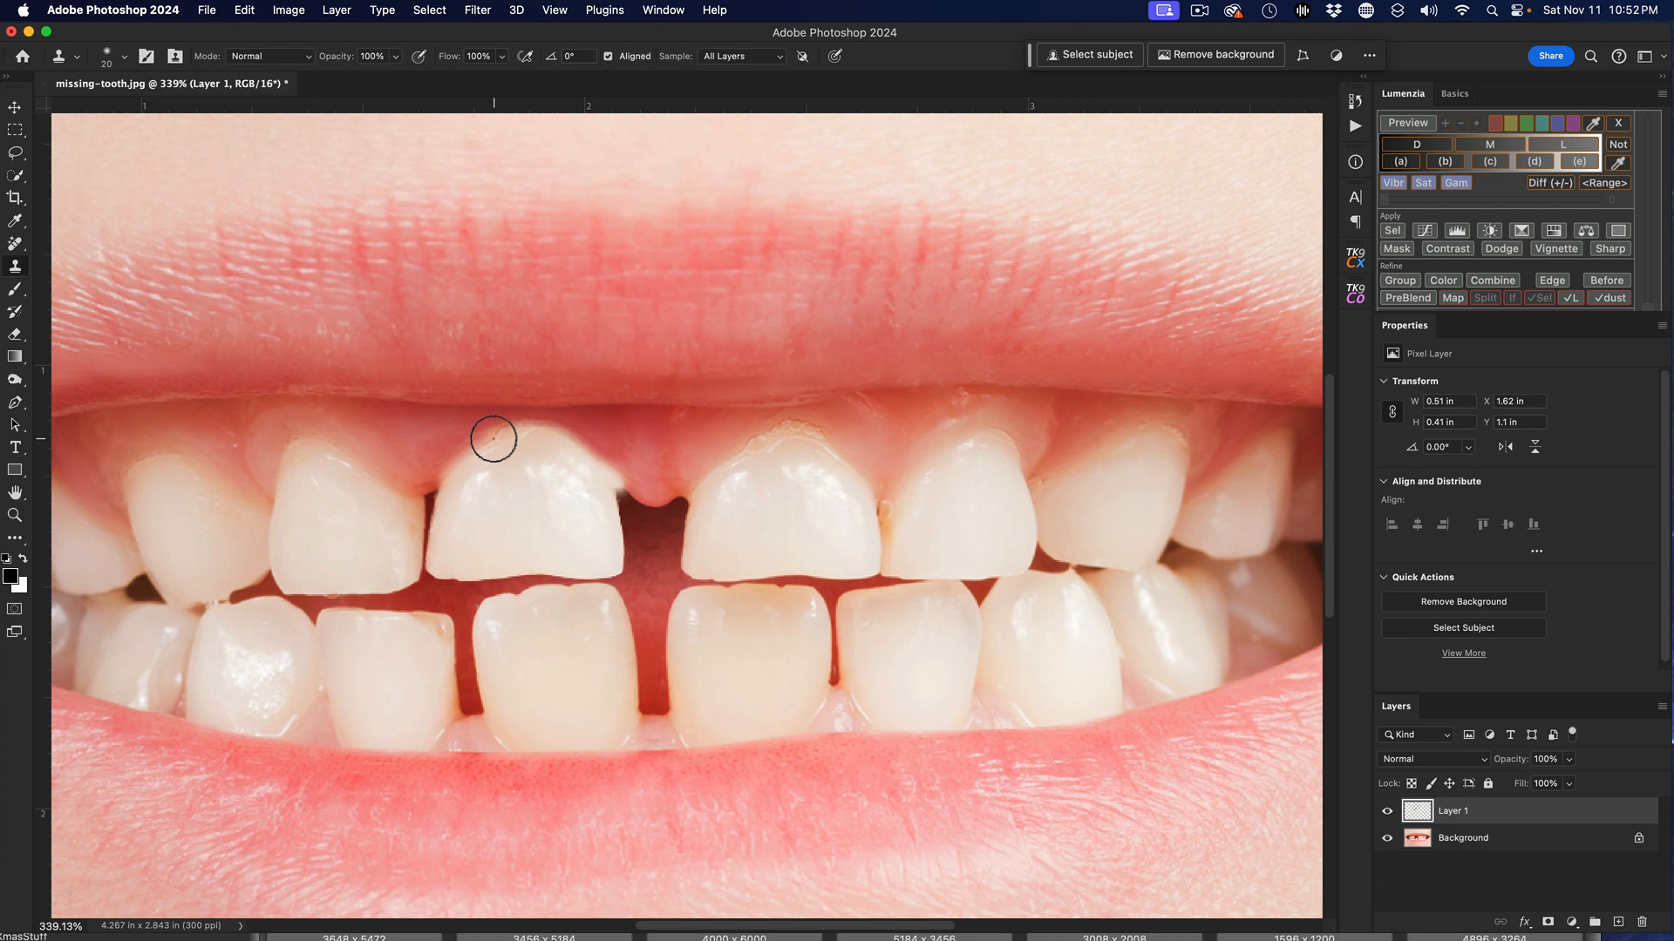
# Step: Enlarge the Clone Stamp brush to 35, sample the neighbouring front tooth and clone across the upper part of the copied tooth
pyautogui.press(']')
pyautogui.press(']')
pyautogui.press(']')
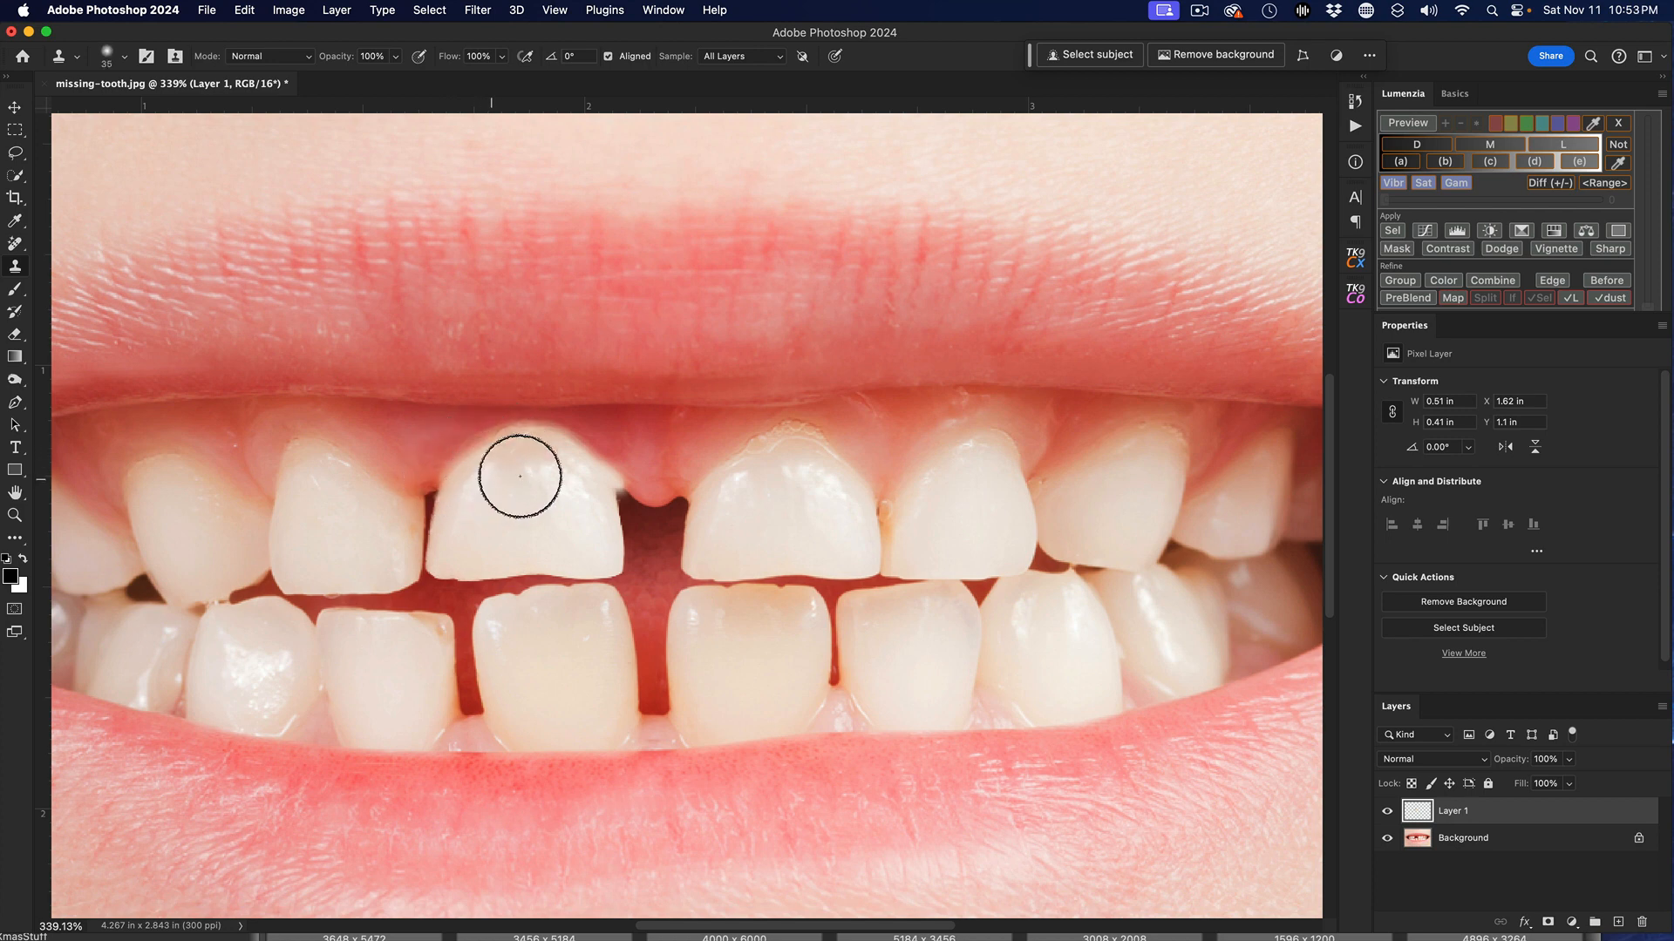
pyautogui.keyDown('alt'); pyautogui.click(705, 493); pyautogui.keyUp('alt')
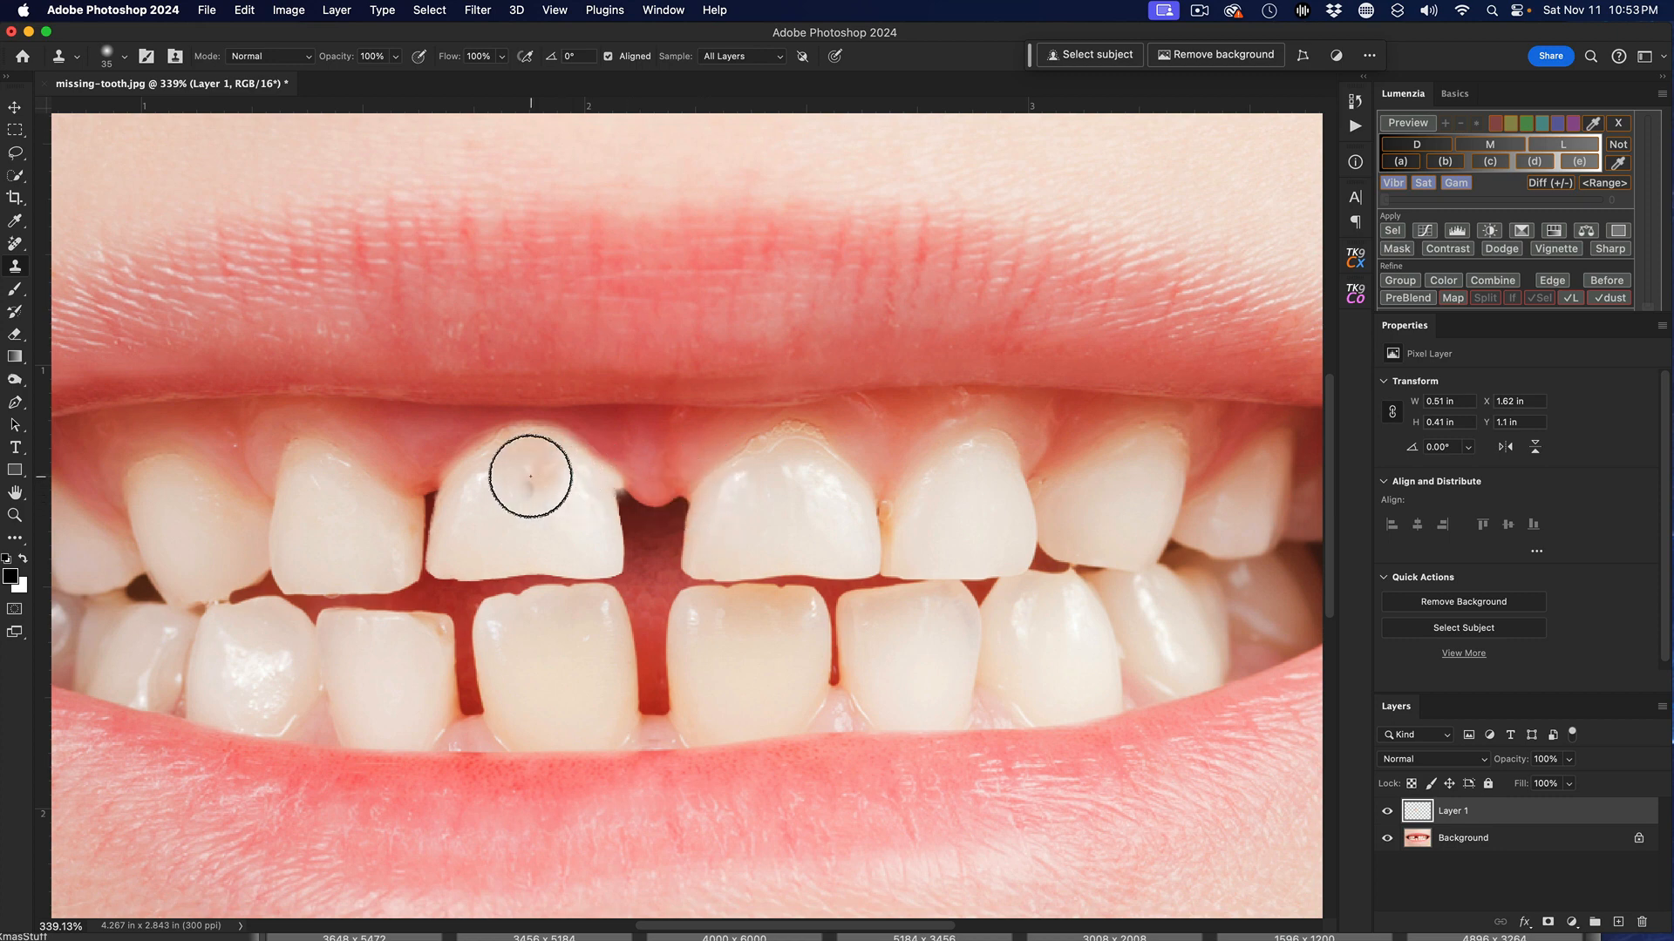
pyautogui.moveTo(464, 473)
pyautogui.mouseDown()
pyautogui.moveTo(535, 437)
pyautogui.moveTo(609, 478)
pyautogui.mouseUp()
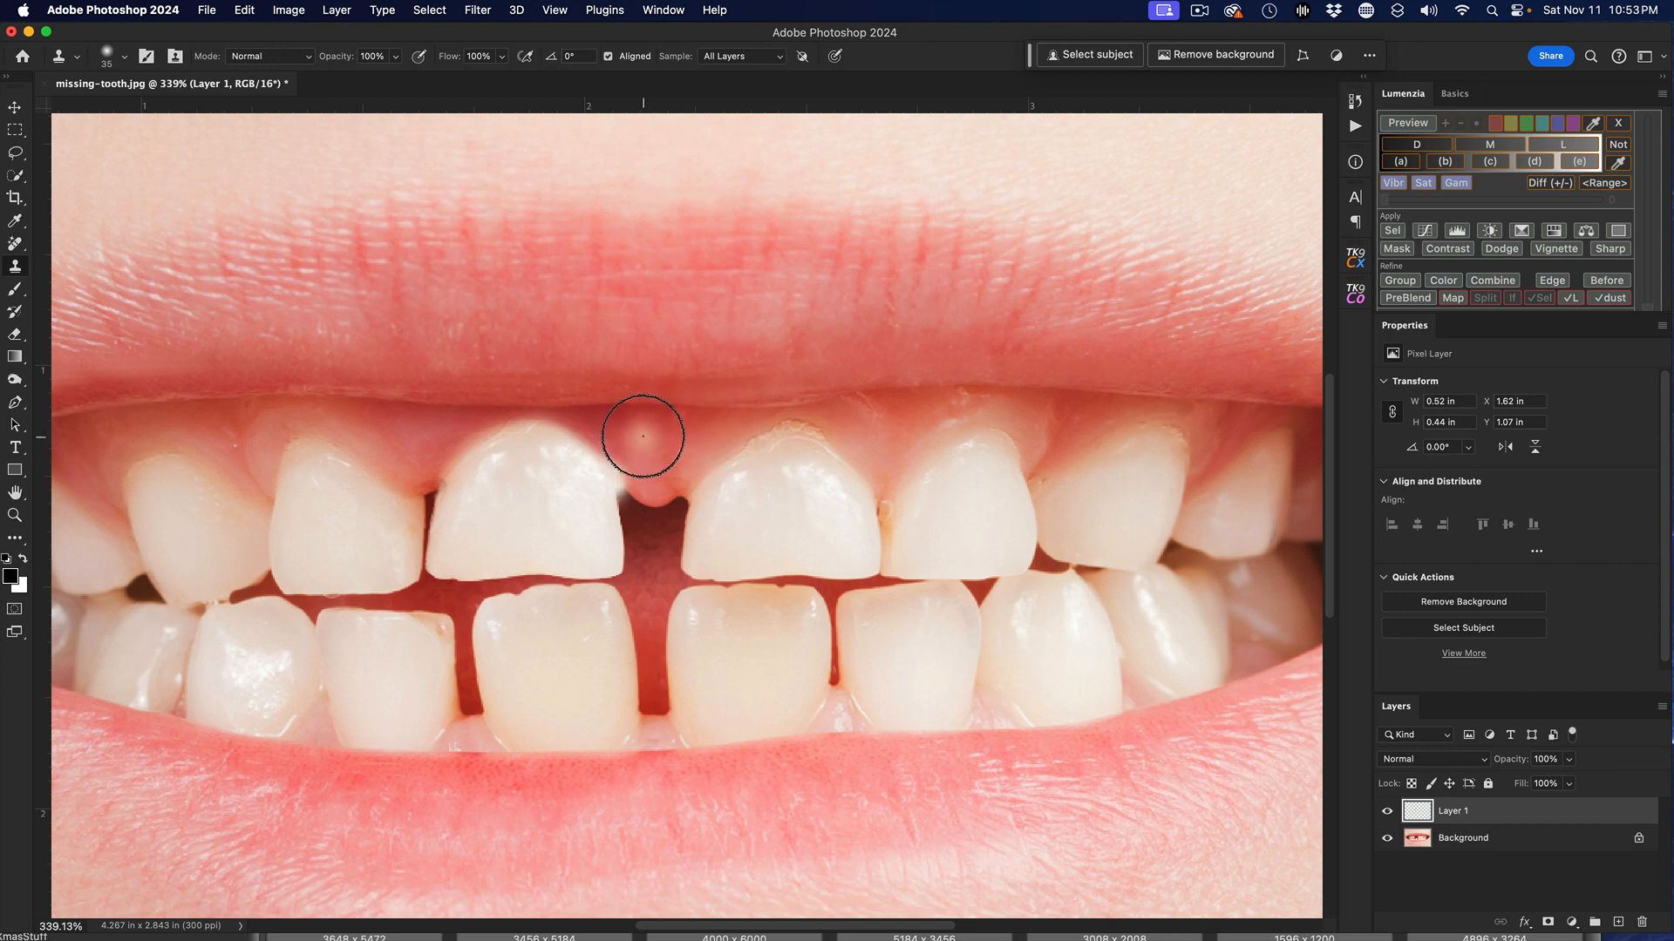
# Step: Reduce the Clone Stamp brush size to 9
pyautogui.press('[')
pyautogui.press('[')
pyautogui.press('[')
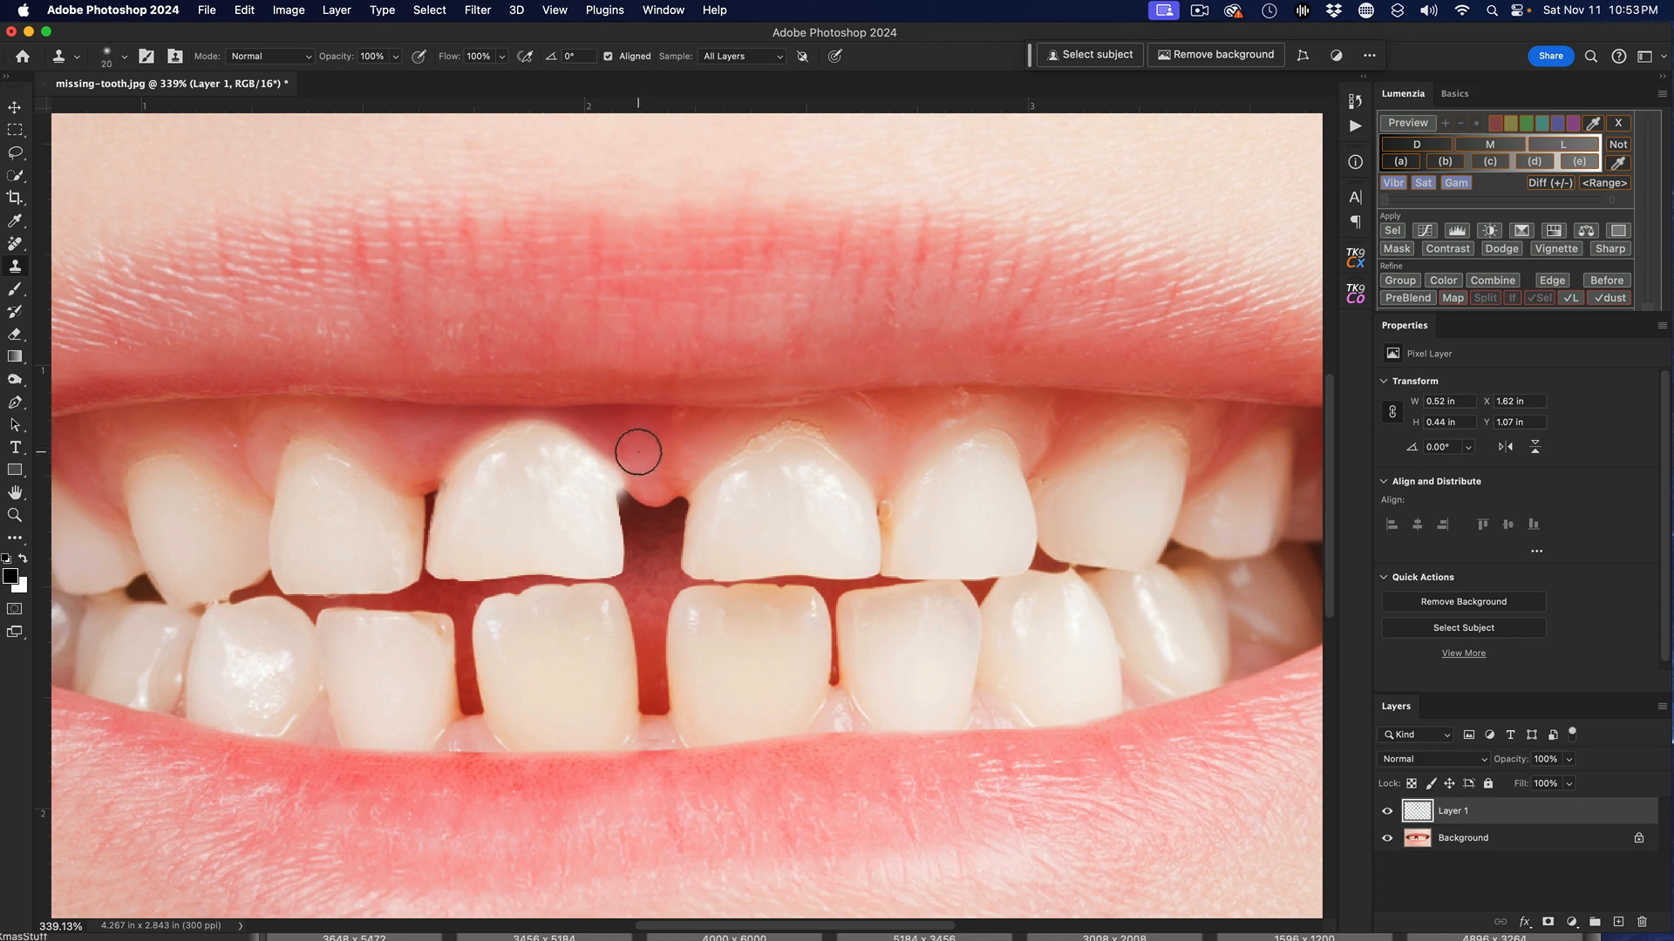
pyautogui.press('[')
pyautogui.press('[')
pyautogui.press('[')
# Step: Flatten the image and open the Liquify filter on it
pyautogui.rightClick(1544, 811)
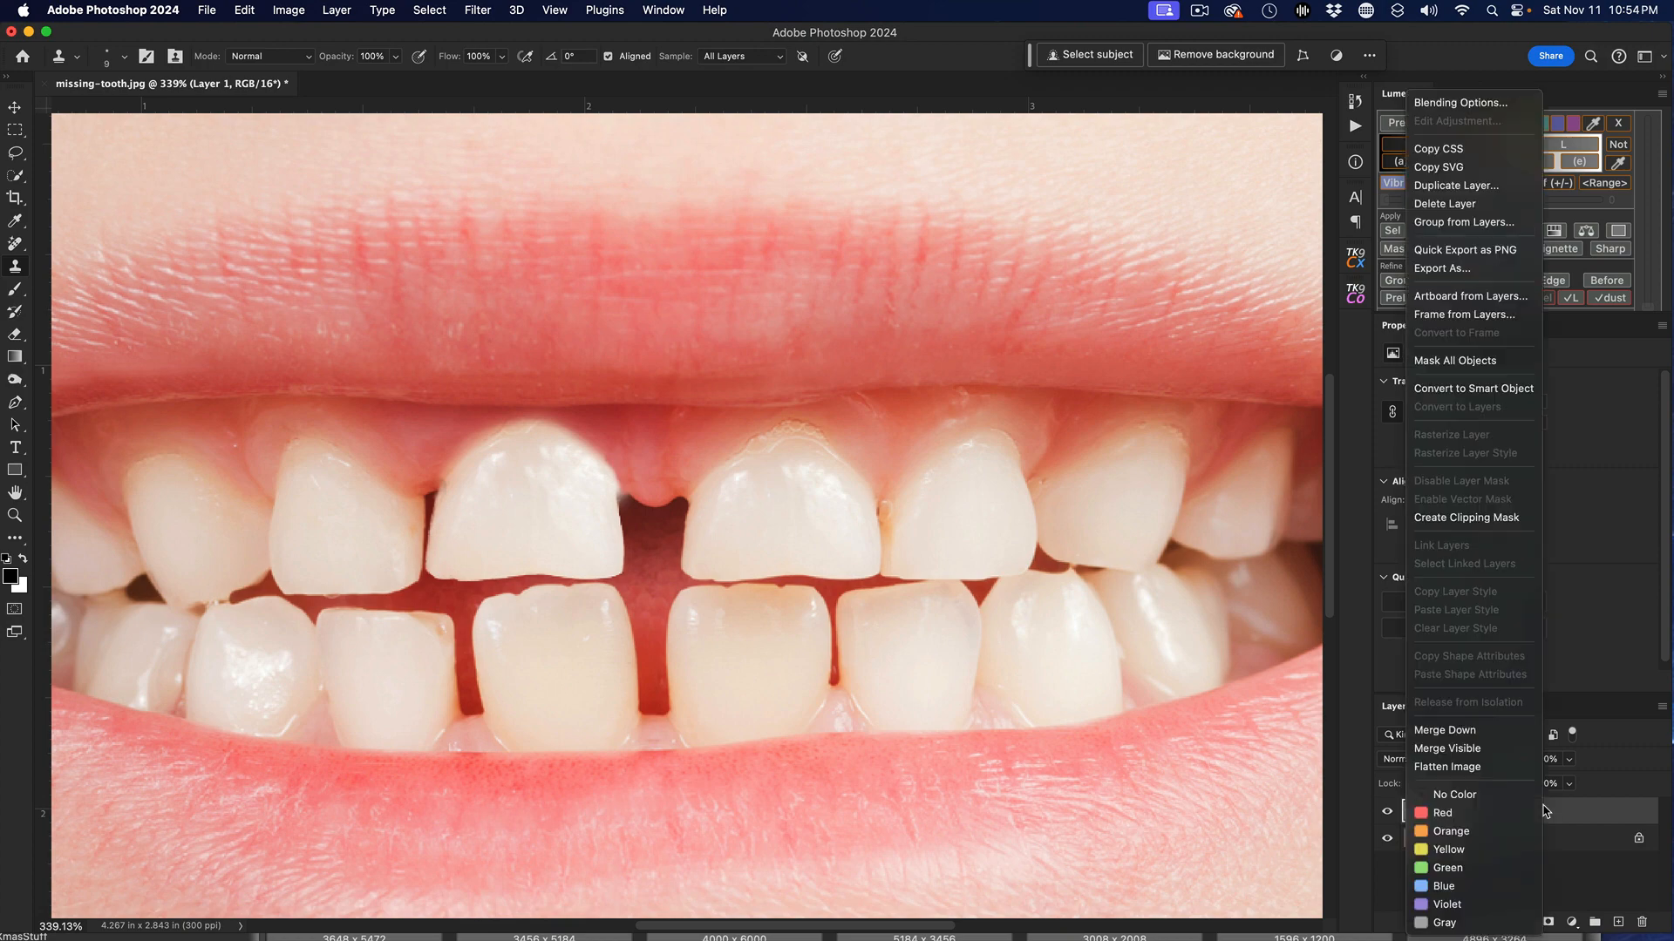
pyautogui.click(1495, 773)
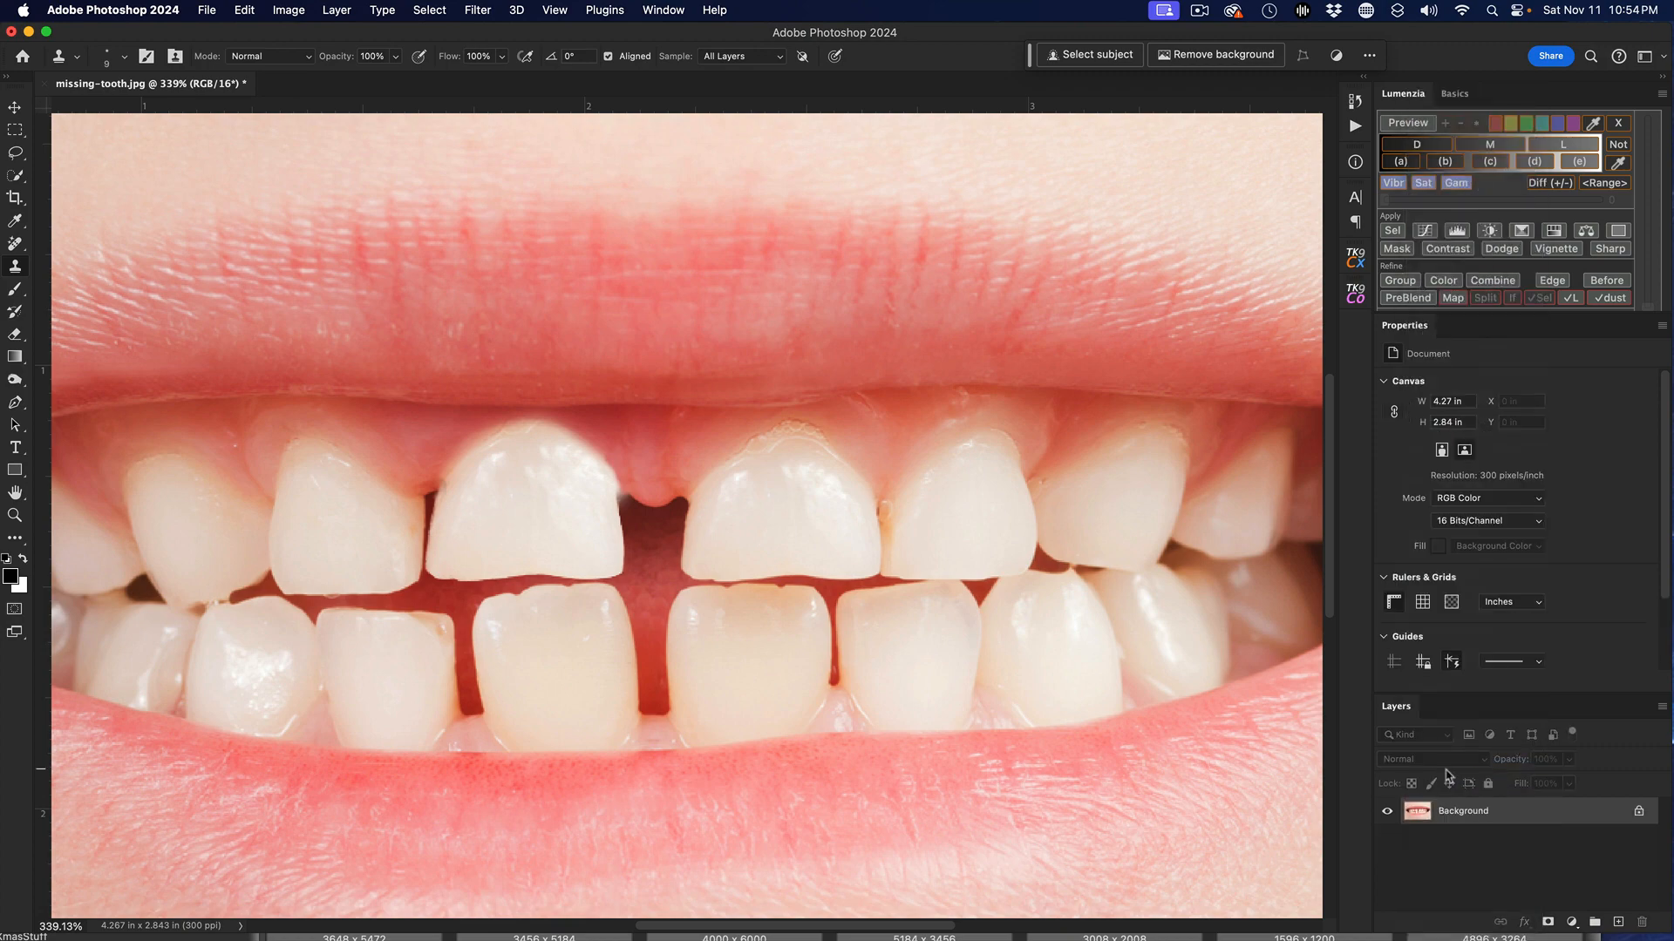
pyautogui.click(478, 11)
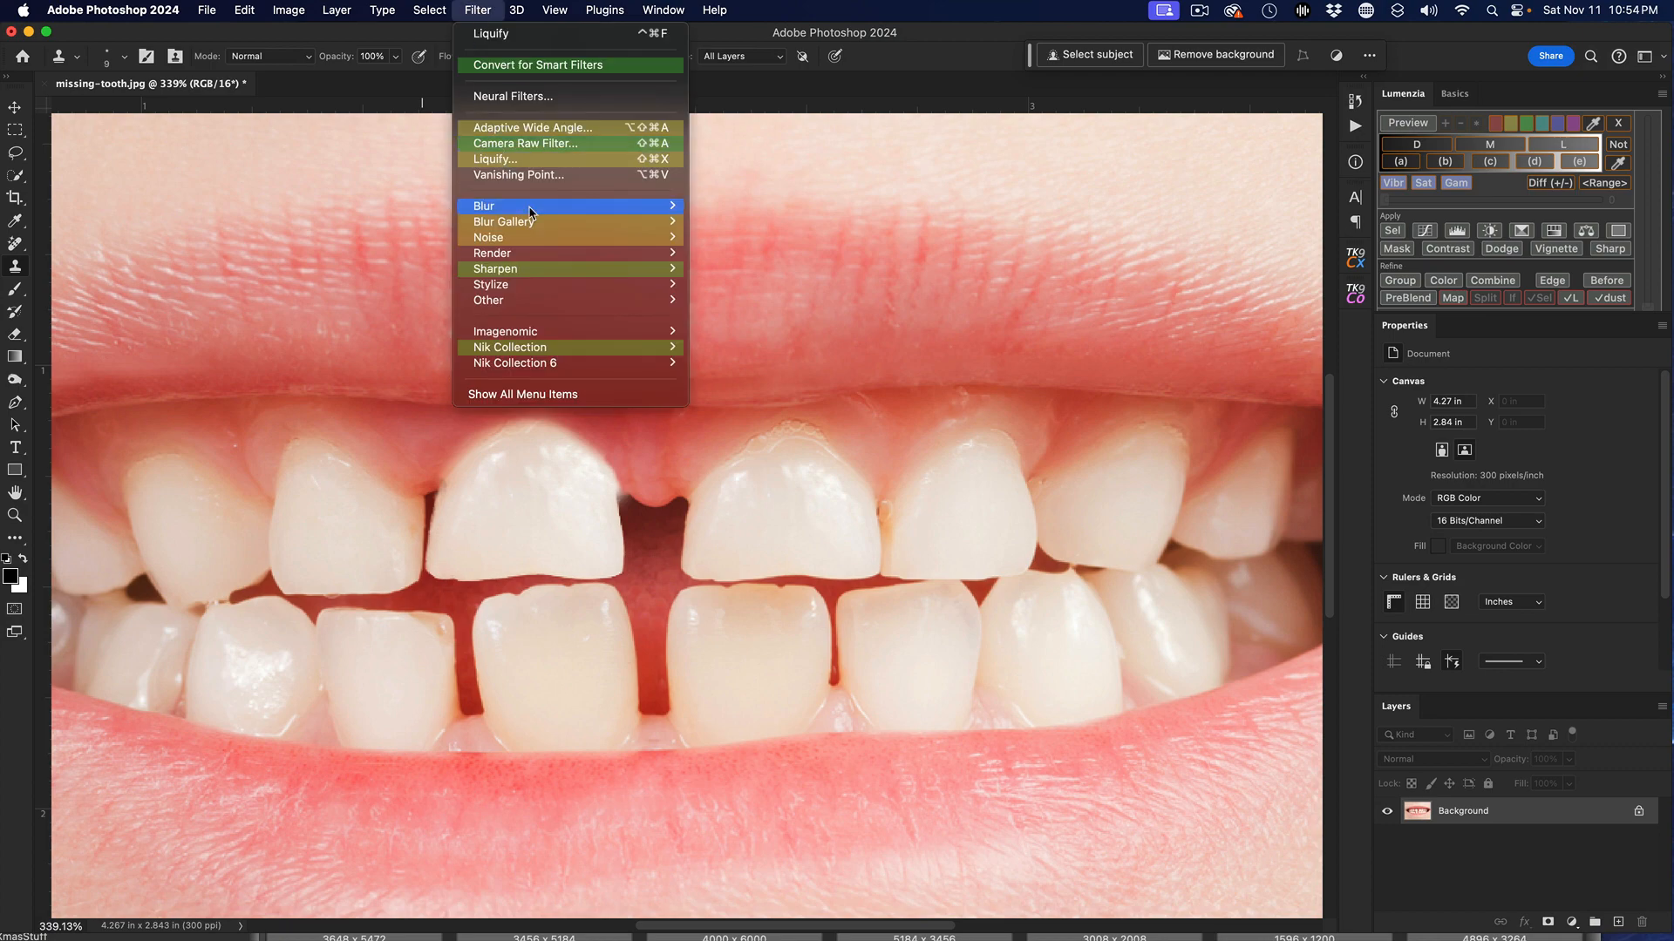
pyautogui.click(535, 161)
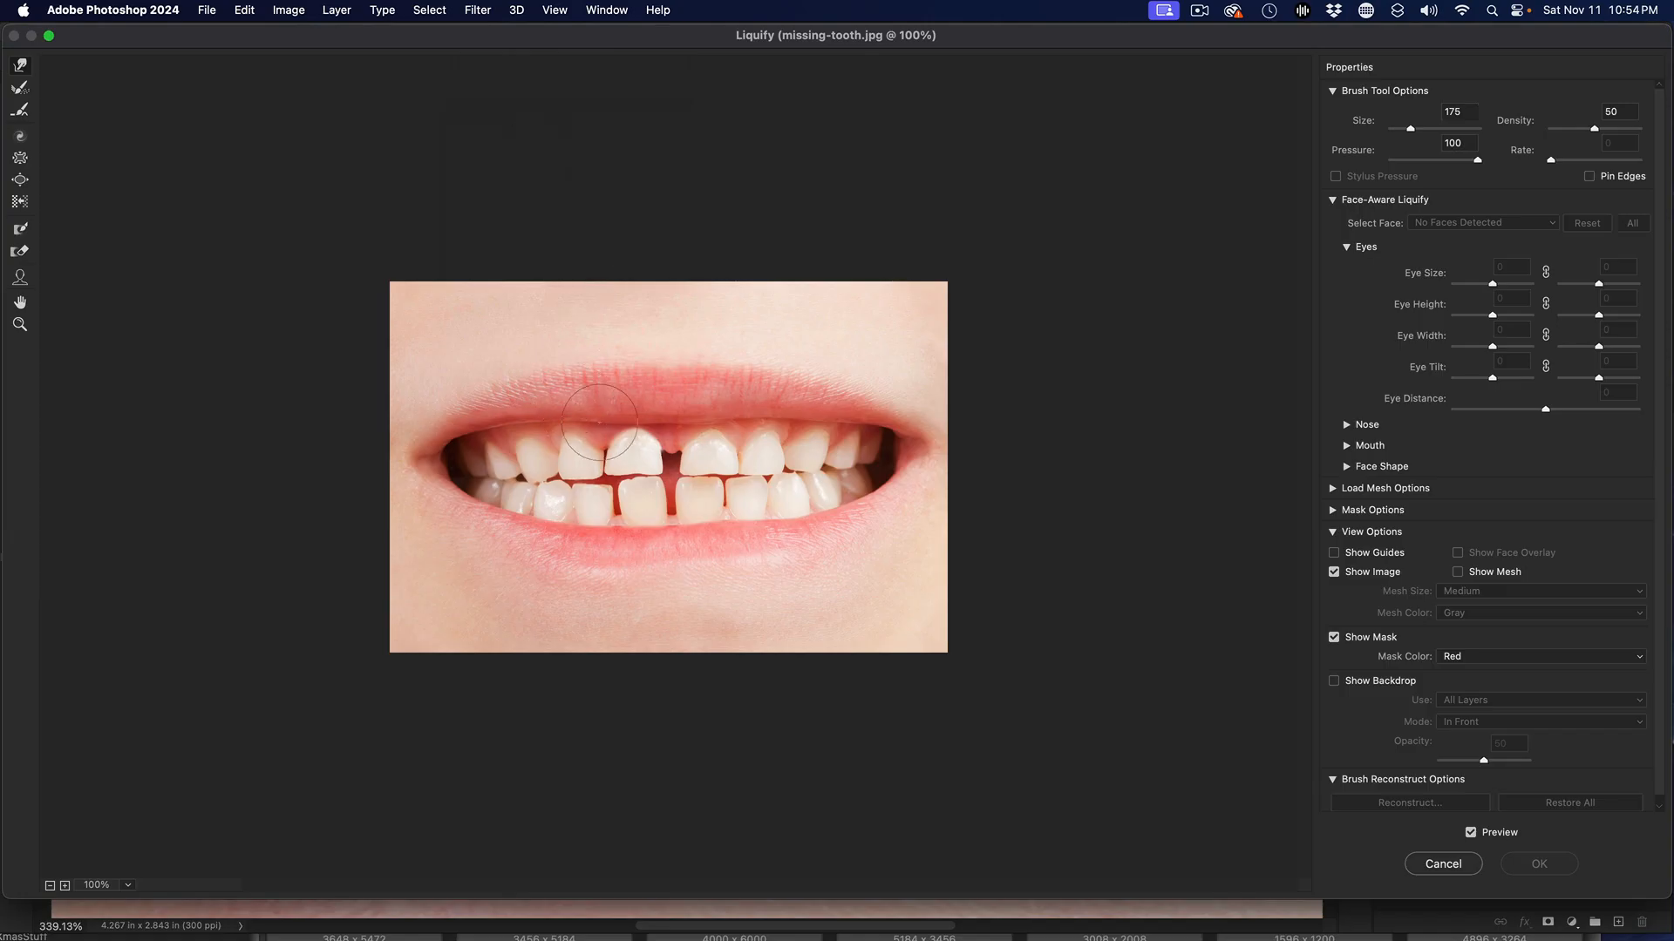
# Step: Warp the two upper front teeth with a size 175 Forward Warp brush to reshape them and narrow the gap between them
pyautogui.press('super+plus')
pyautogui.press('super+plus')
pyautogui.press('super+plus')
pyautogui.press('super+plus')
pyautogui.press('super+plus')
pyautogui.press('super+plus')
pyautogui.press('super+plus')
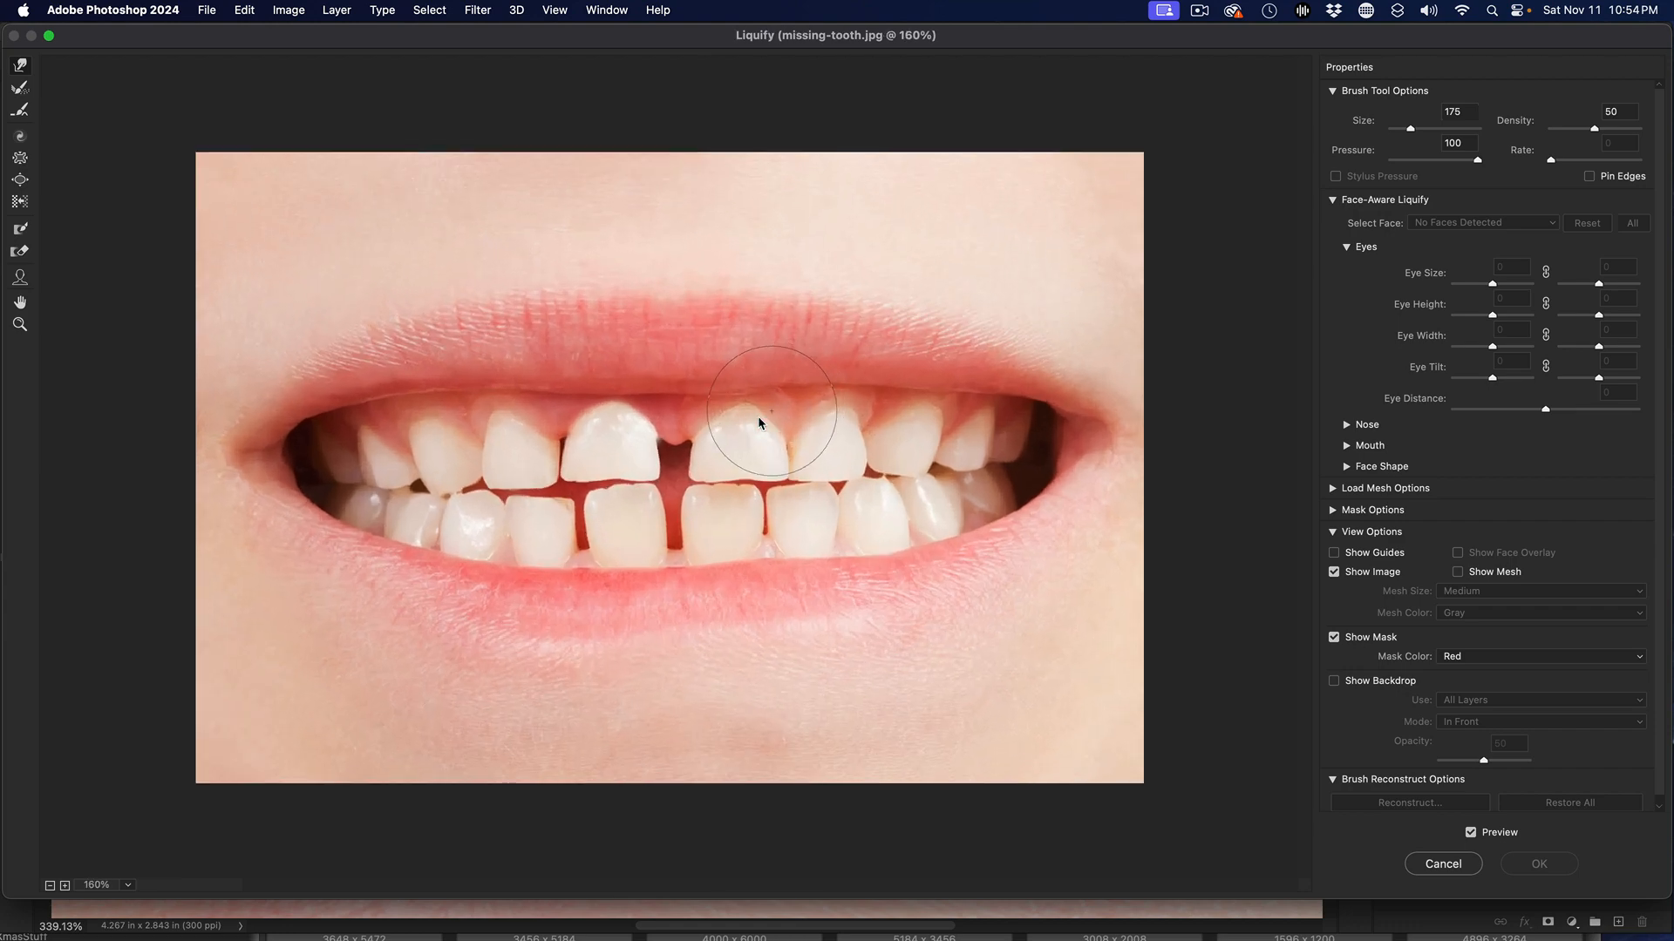
pyautogui.press('super+plus')
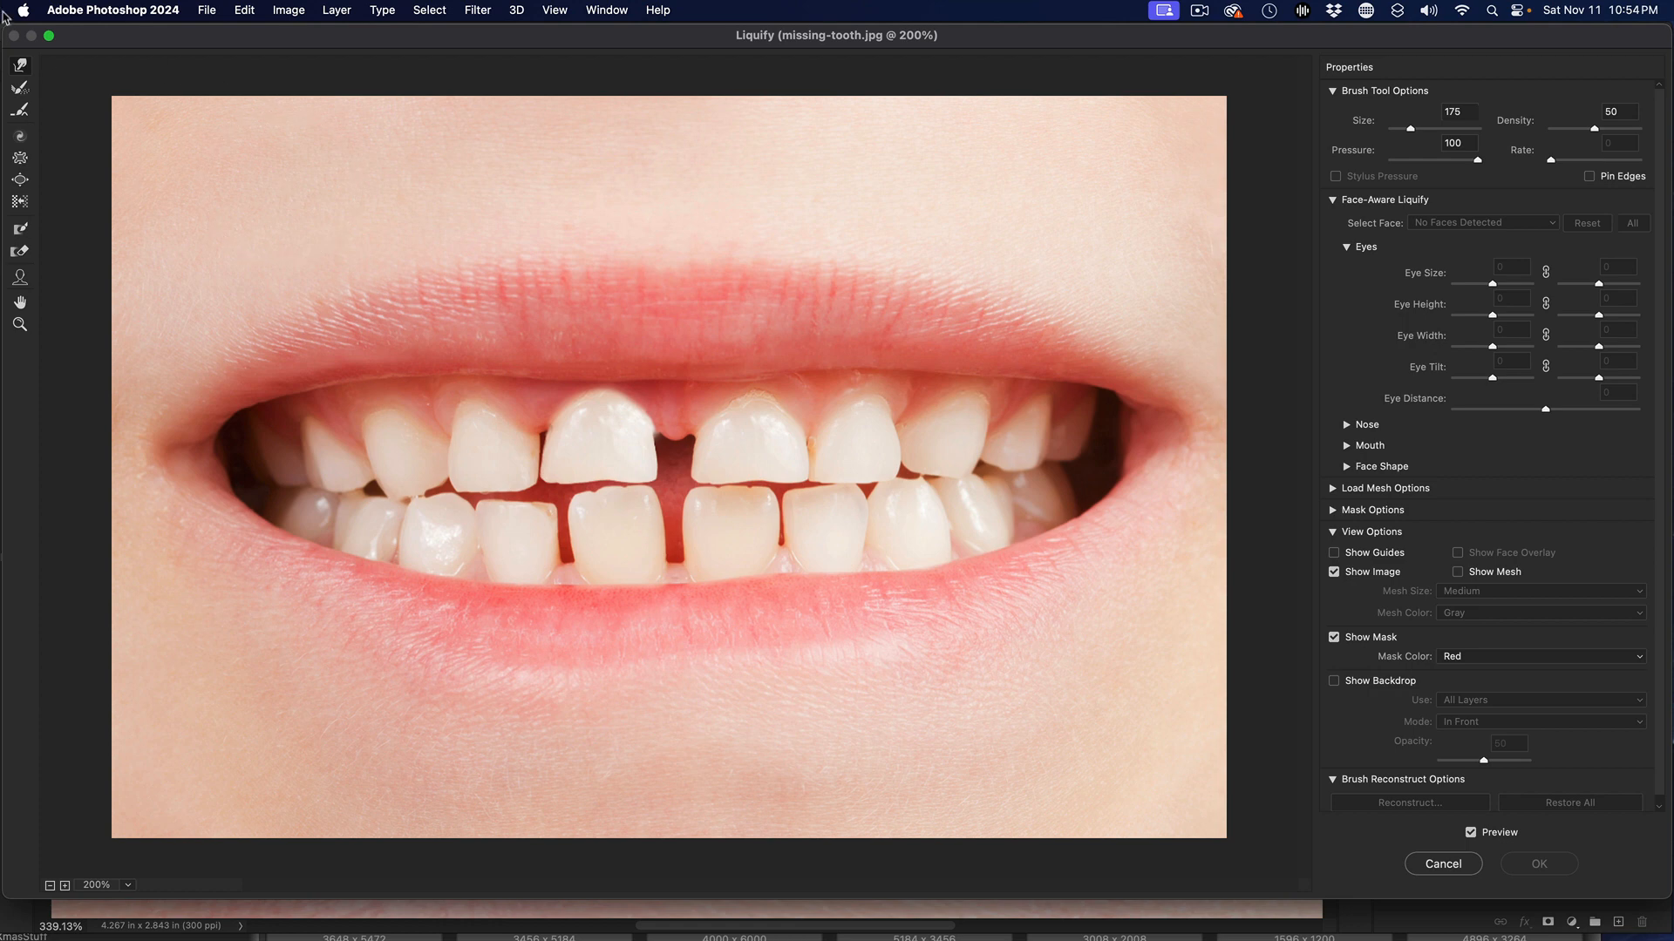
pyautogui.click(20, 67)
pyautogui.moveTo(606, 429); pyautogui.dragTo(620, 449)
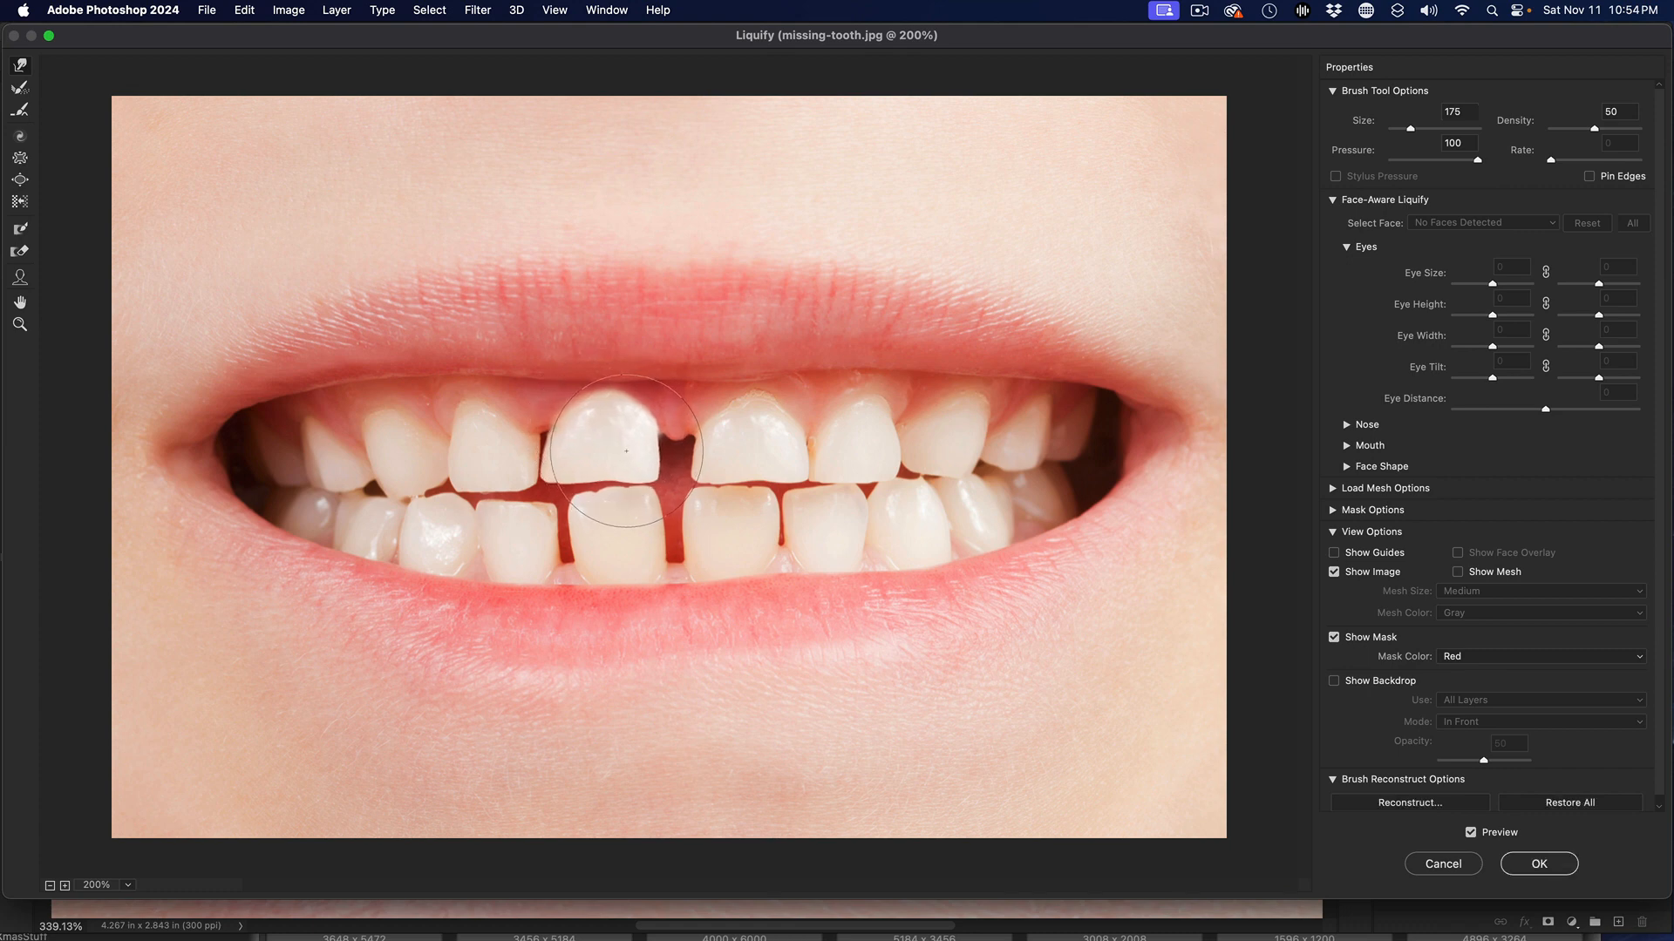
pyautogui.moveTo(737, 426); pyautogui.dragTo(708, 456)
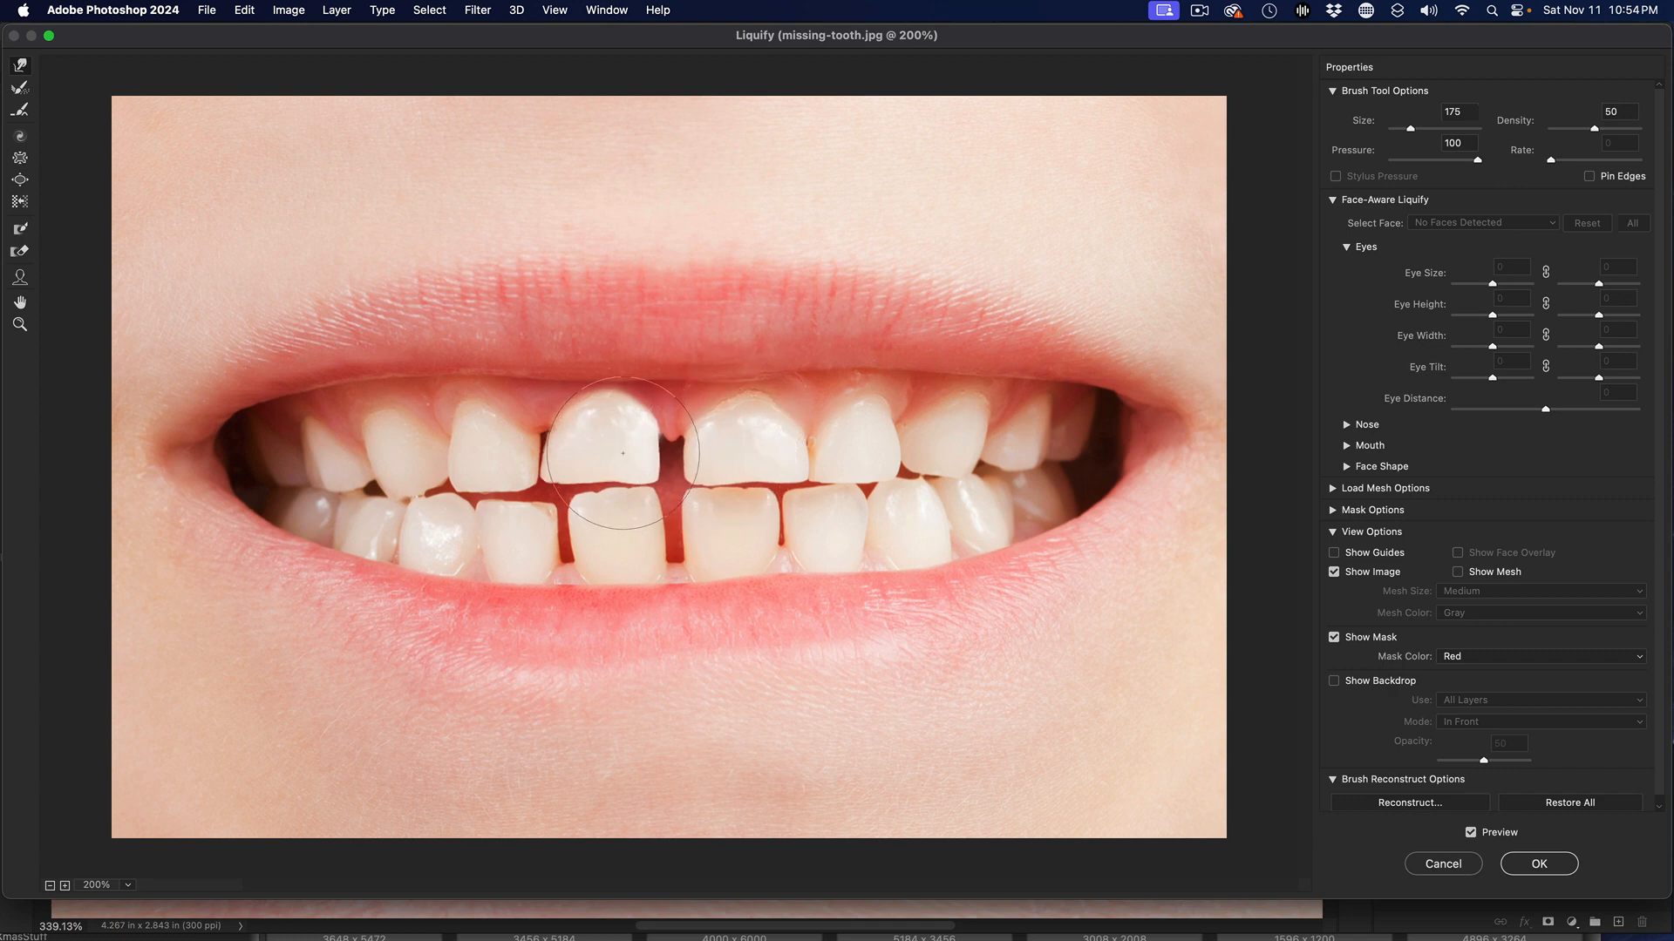
pyautogui.moveTo(622, 453); pyautogui.dragTo(636, 454)
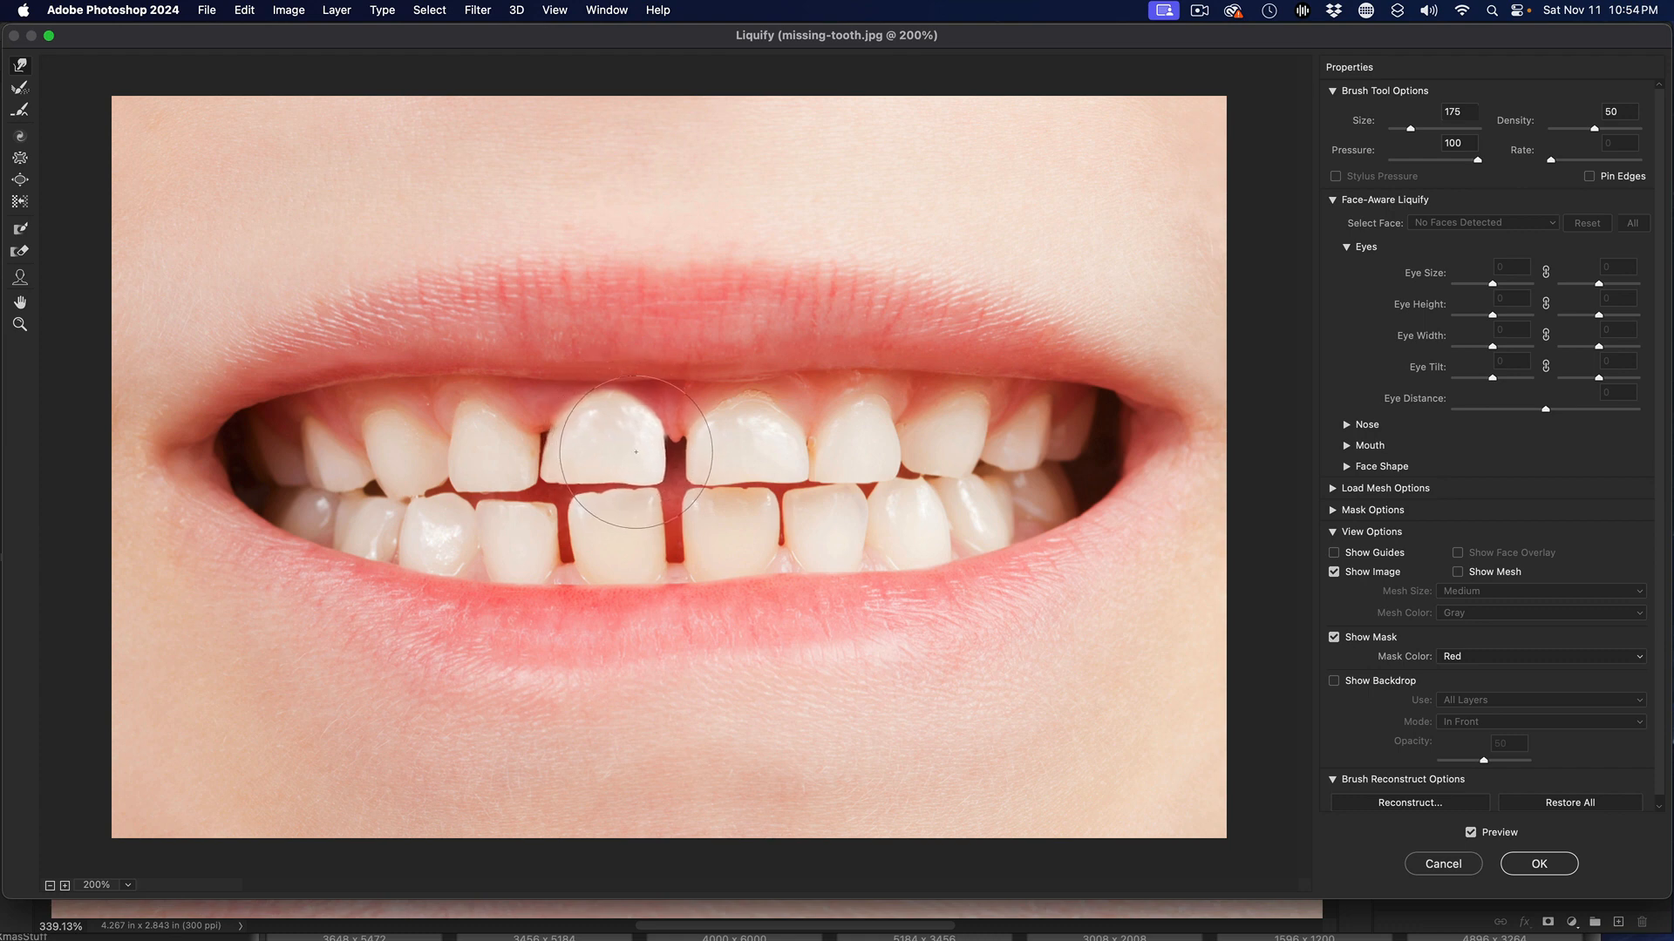
pyautogui.moveTo(569, 453); pyautogui.dragTo(584, 452)
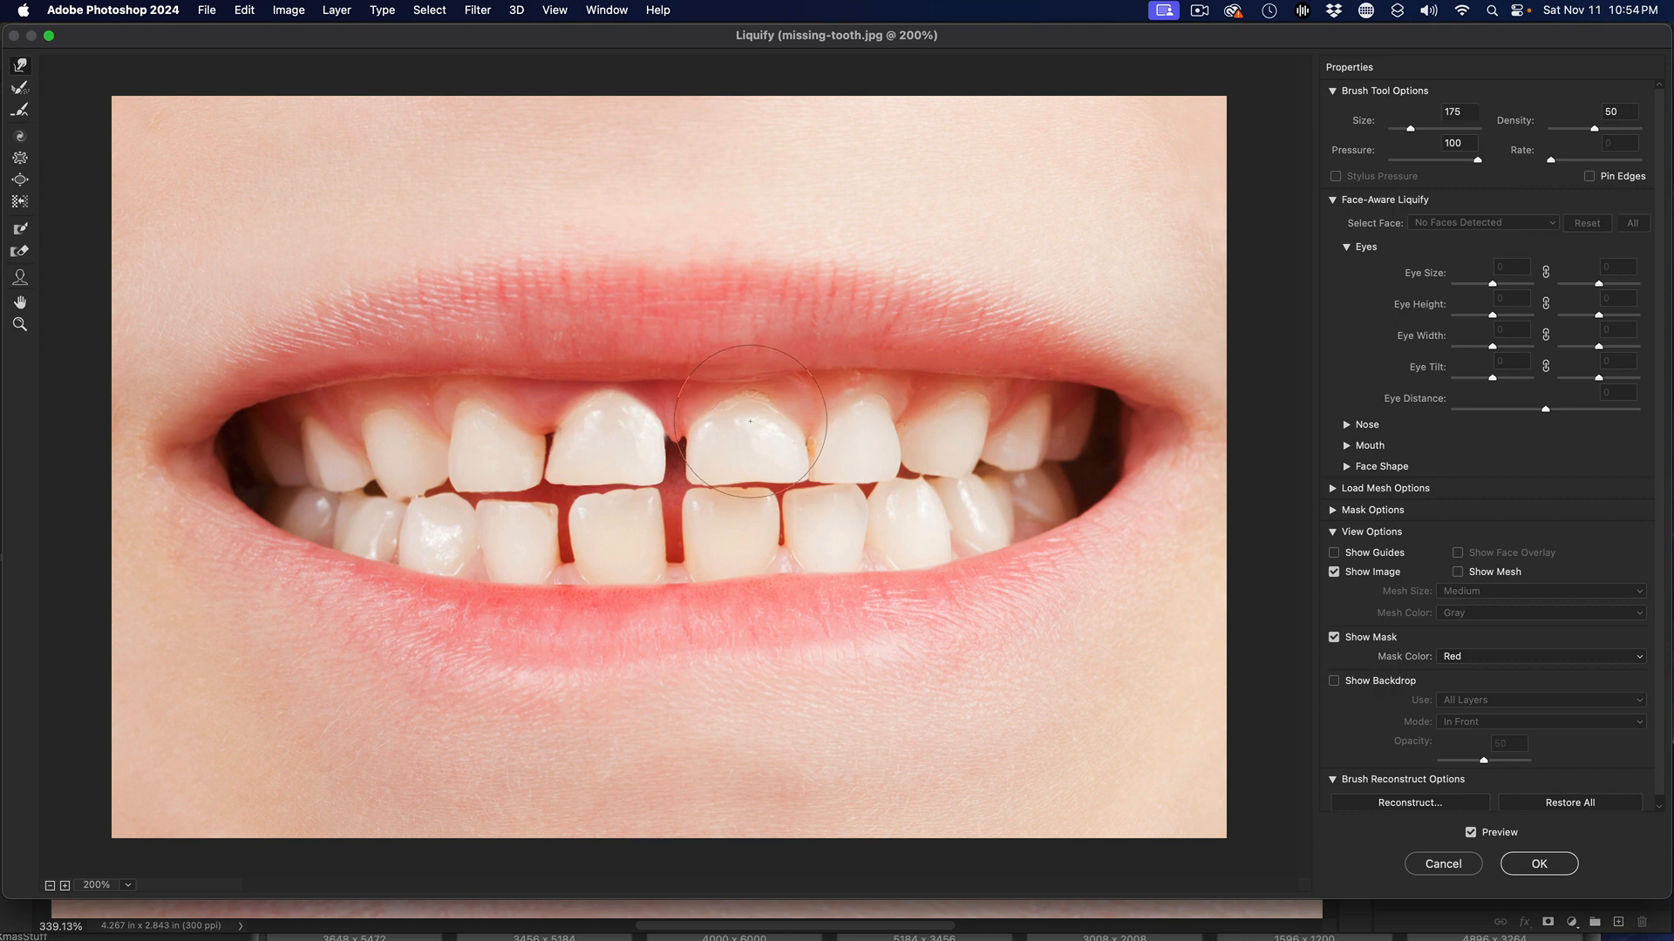
pyautogui.moveTo(706, 462); pyautogui.dragTo(705, 462)
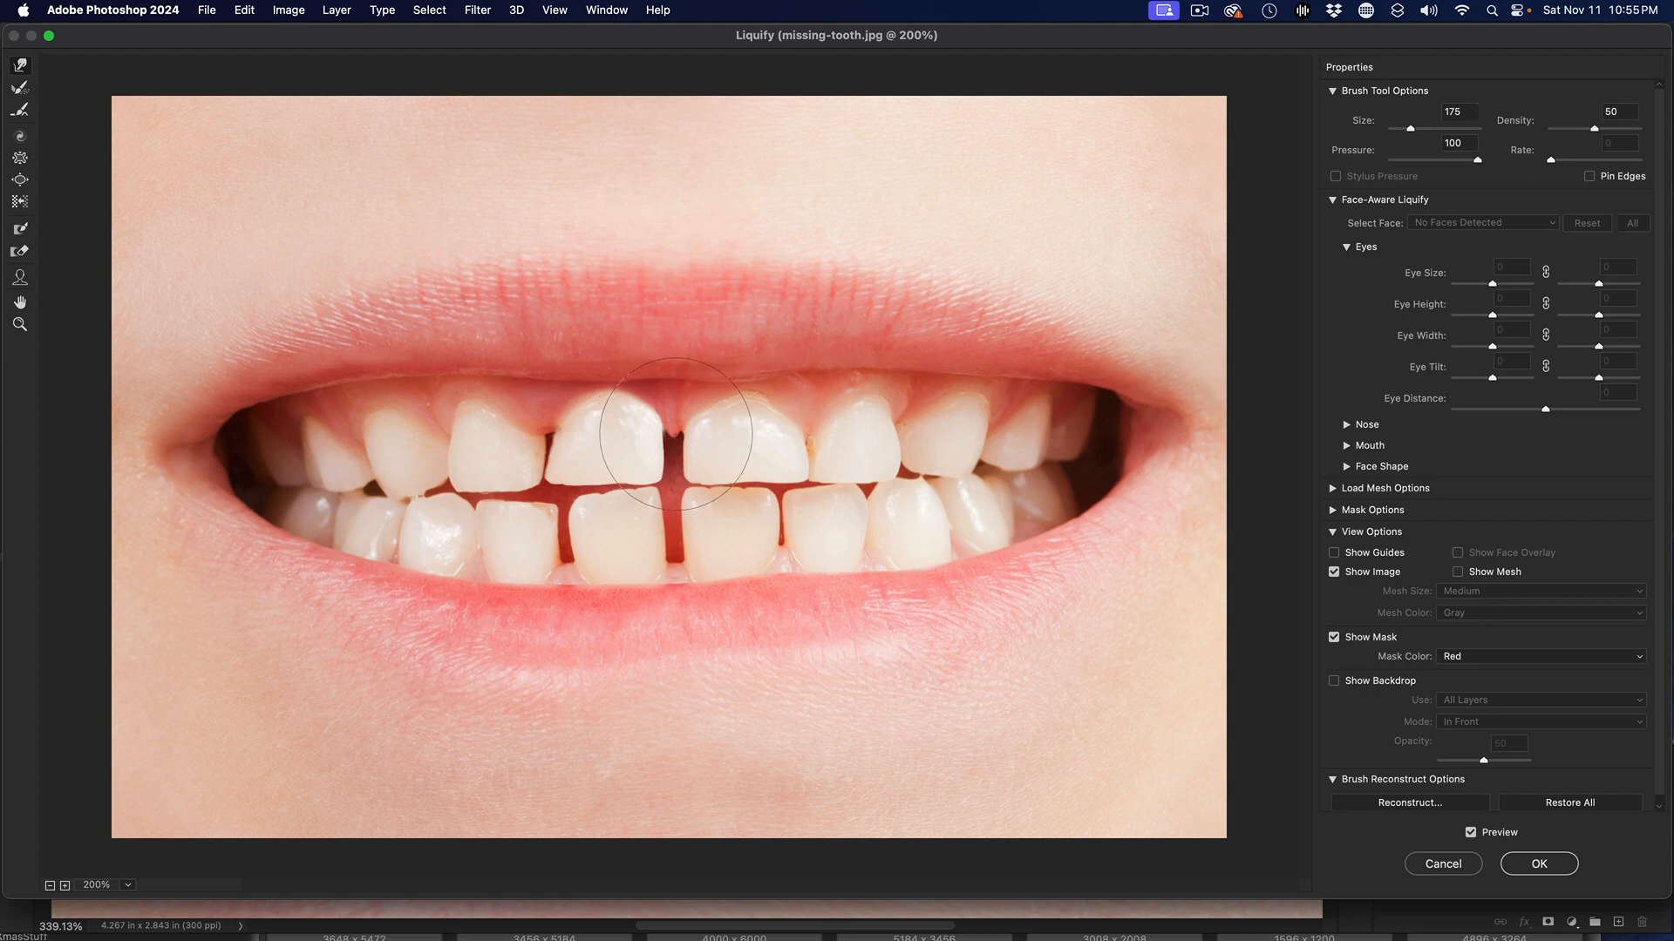
# Step: Reduce the Liquify brush size and apply the warp to the image
pyautogui.press('[')
pyautogui.press('[')
pyautogui.press('[')
pyautogui.press('[')
pyautogui.press('[')
pyautogui.press('[')
pyautogui.press('[')
pyautogui.press('[')
pyautogui.click(1556, 867)
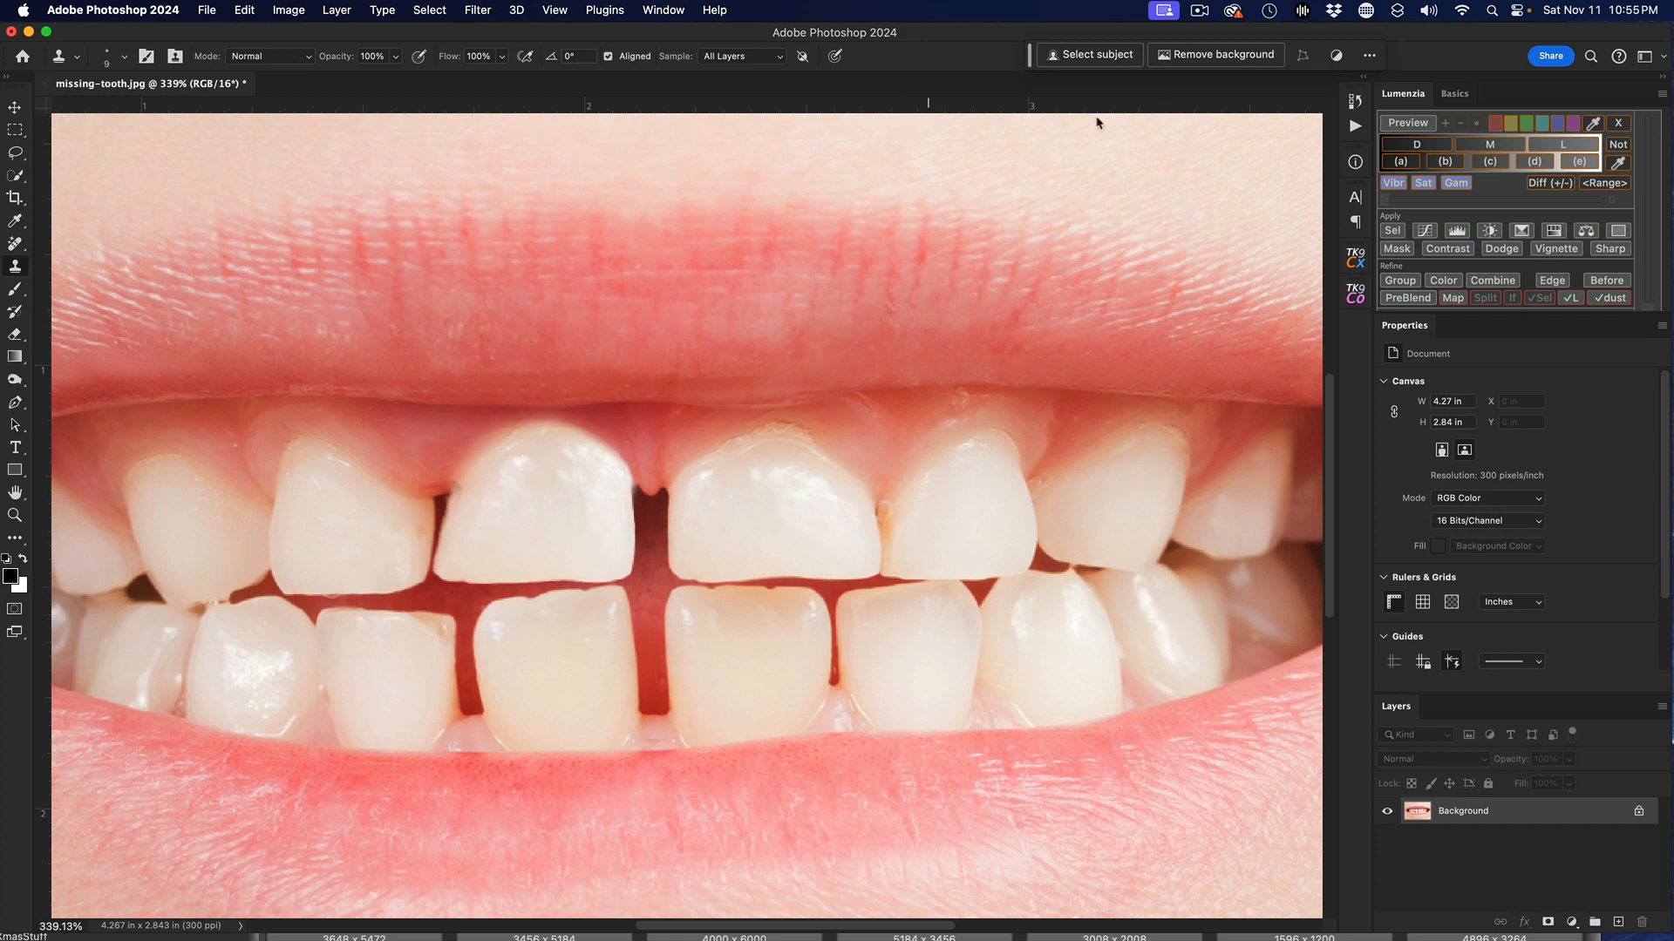
# Step: Compare the originally opened photo with the final Liquify result by switching between their history states
pyautogui.click(1351, 102)
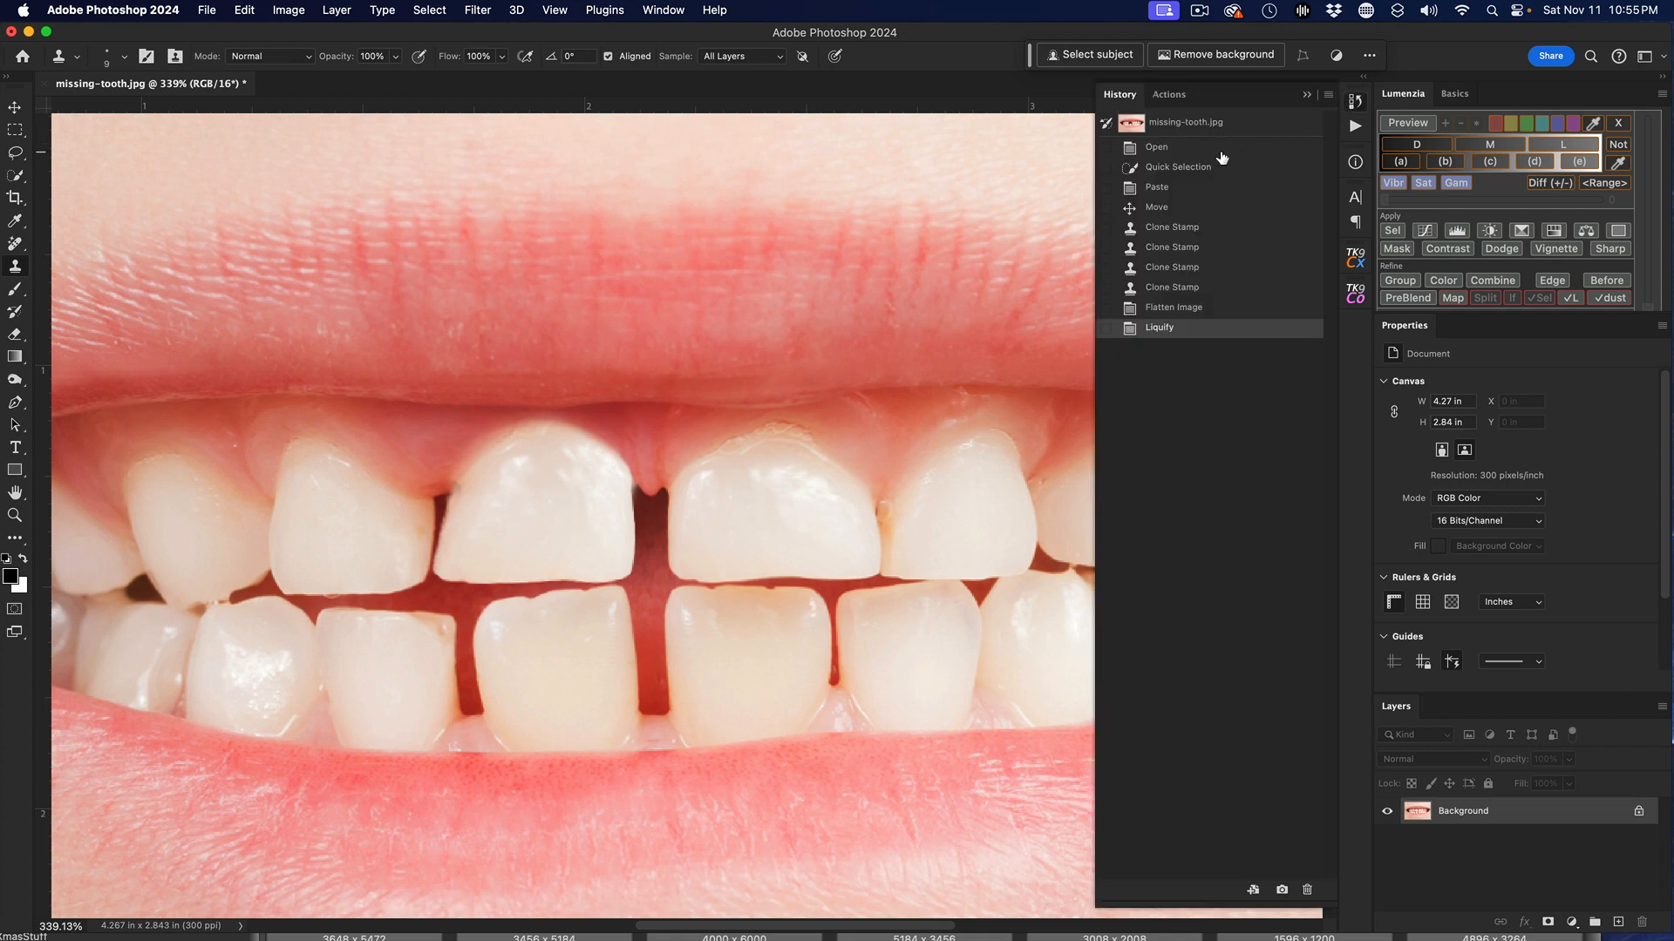
pyautogui.click(1175, 149)
pyautogui.click(1174, 149)
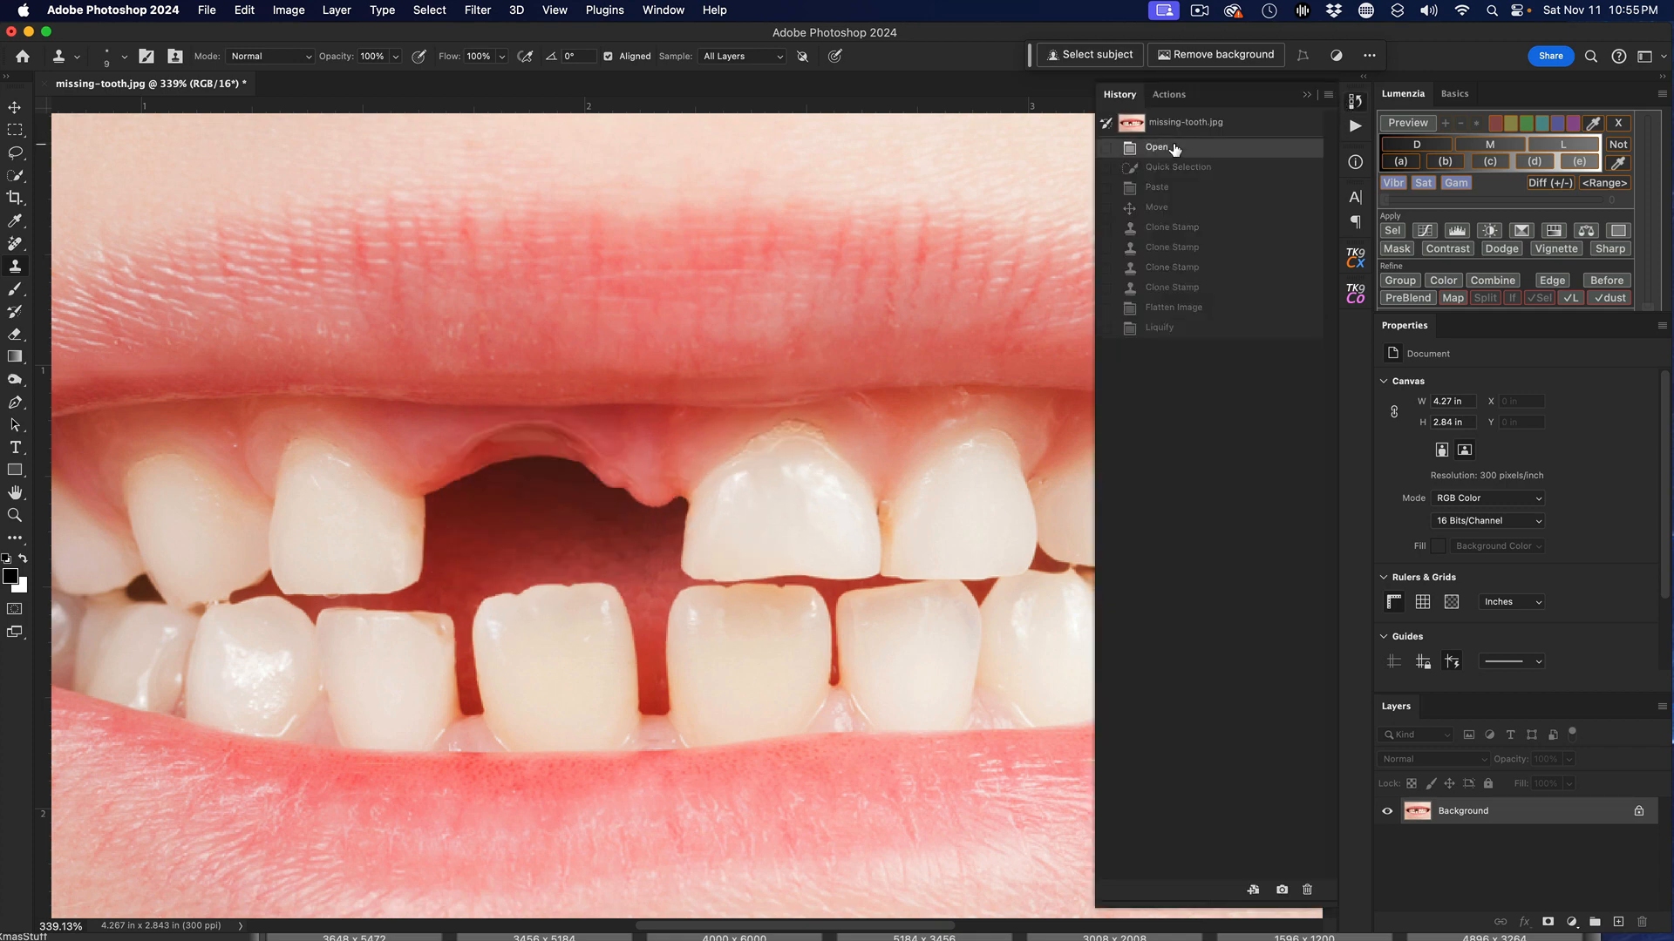
pyautogui.click(1164, 329)
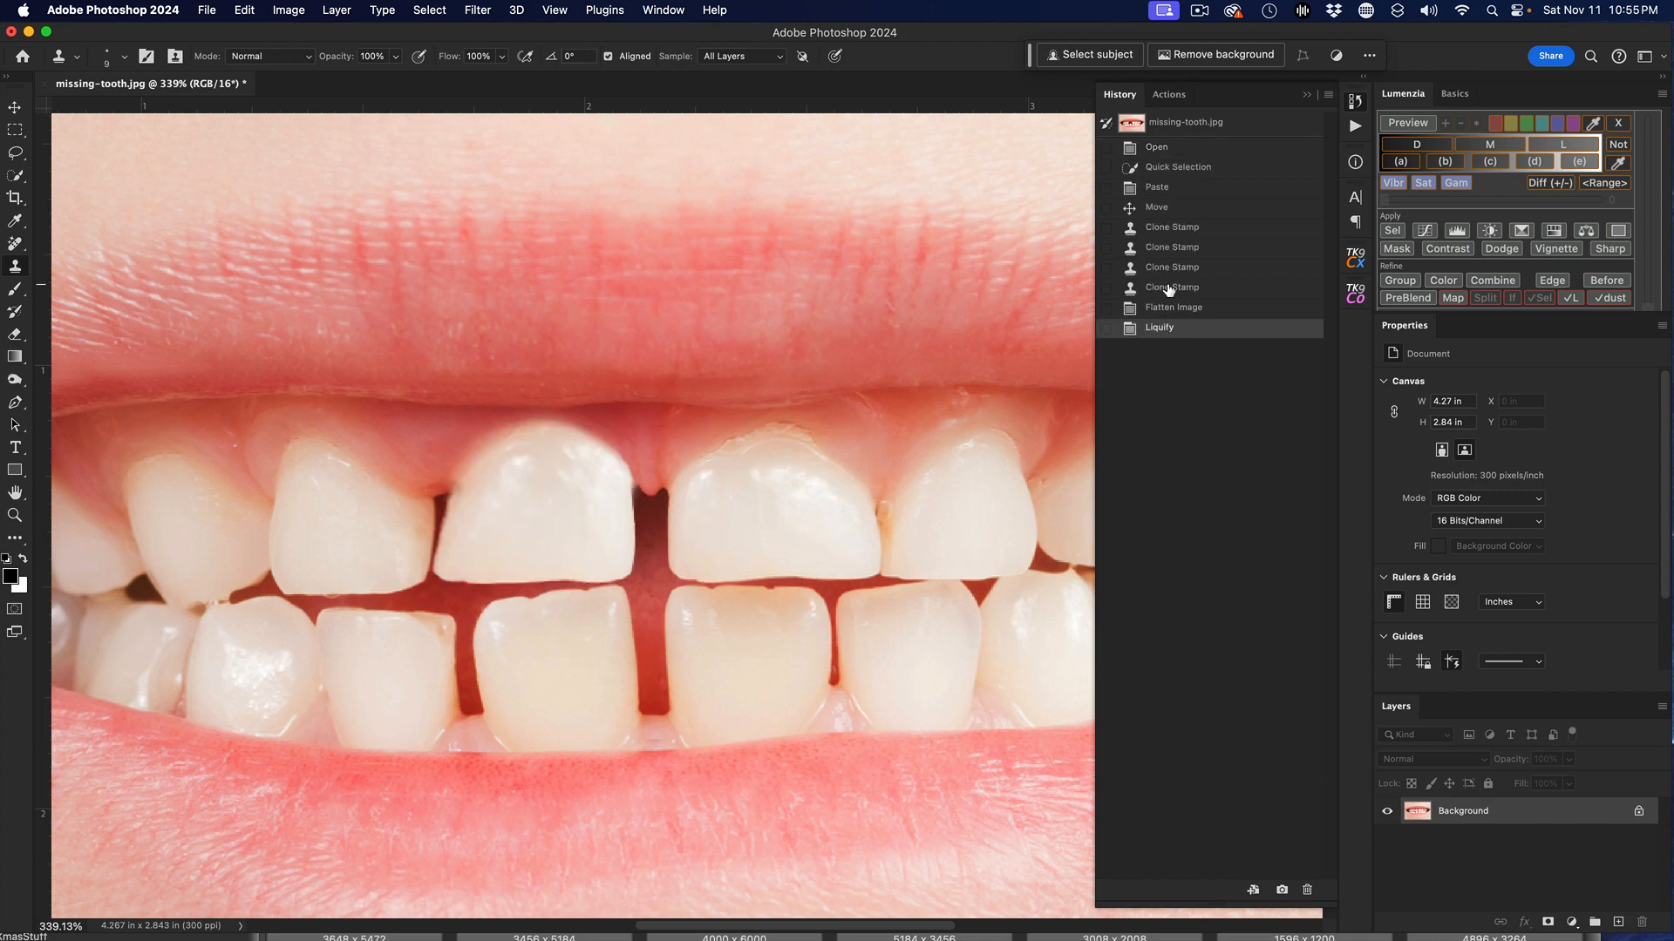
pyautogui.click(1155, 148)
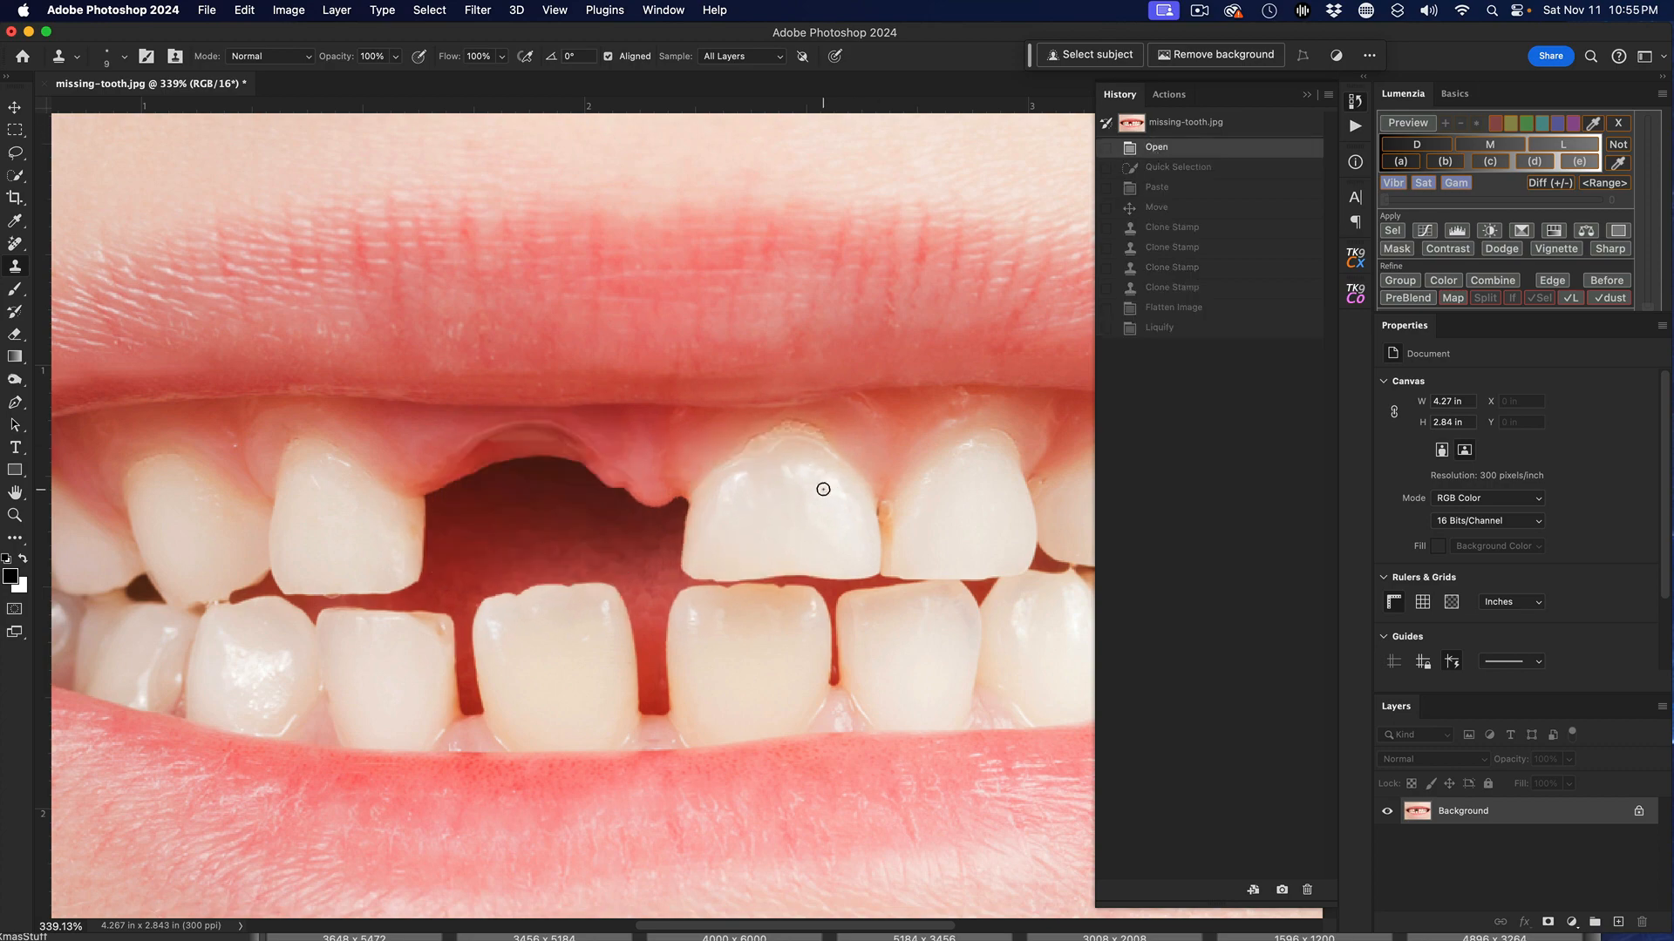
pyautogui.scroll(-5, 823, 489)
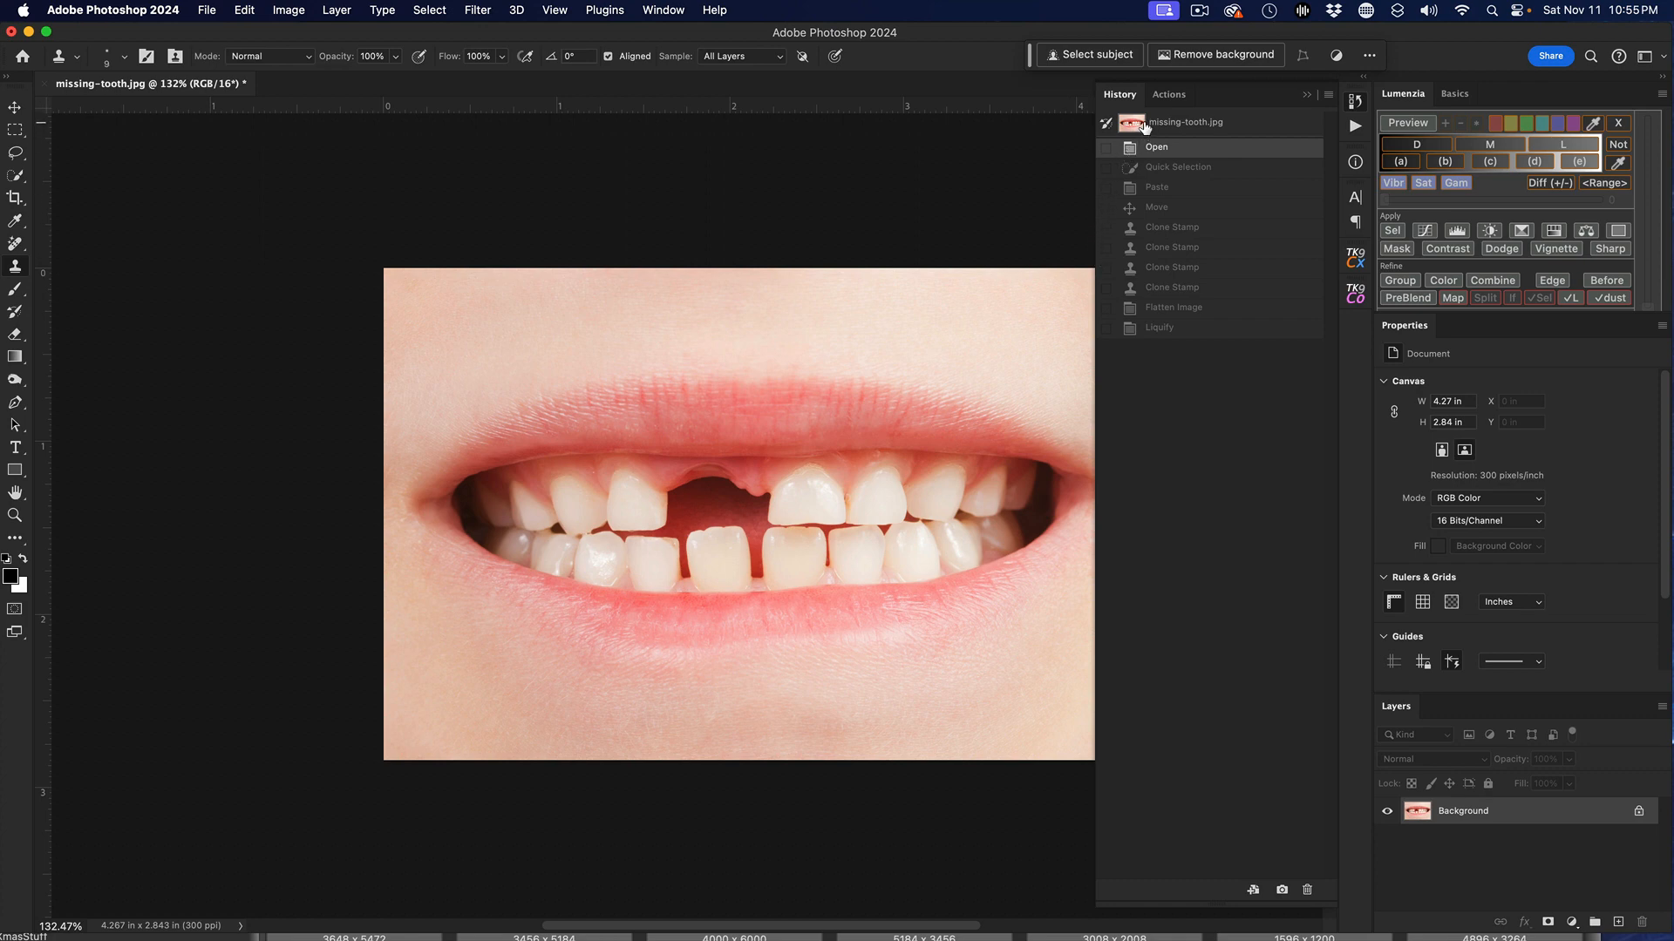
pyautogui.click(1157, 329)
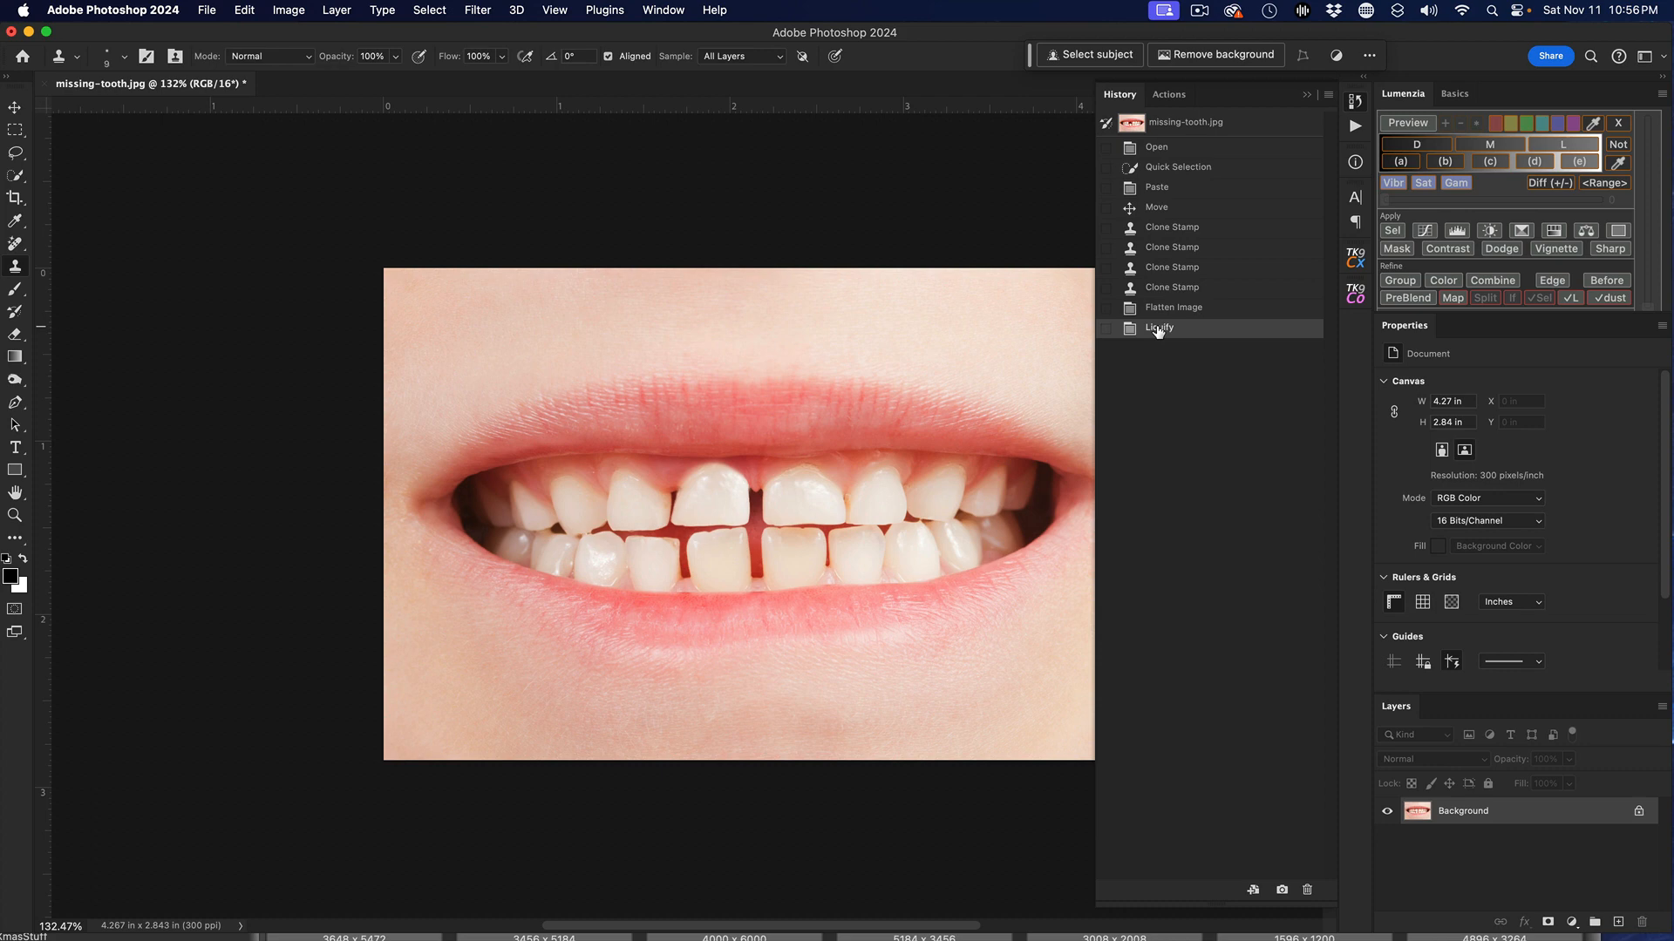
pyautogui.click(1201, 12)
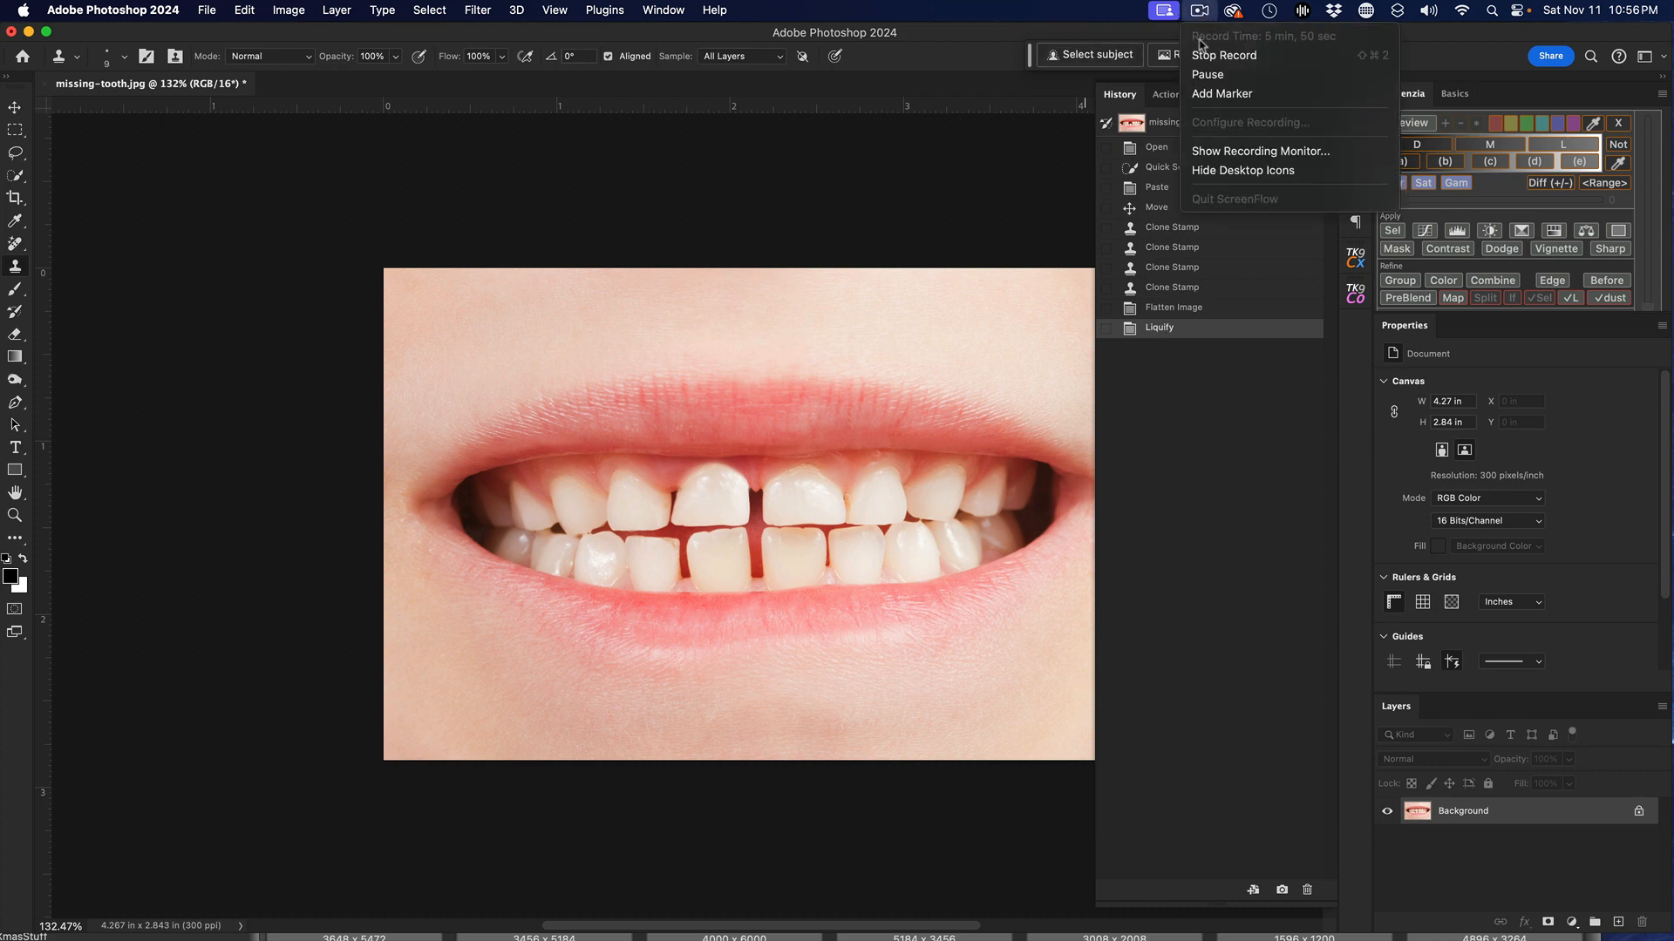